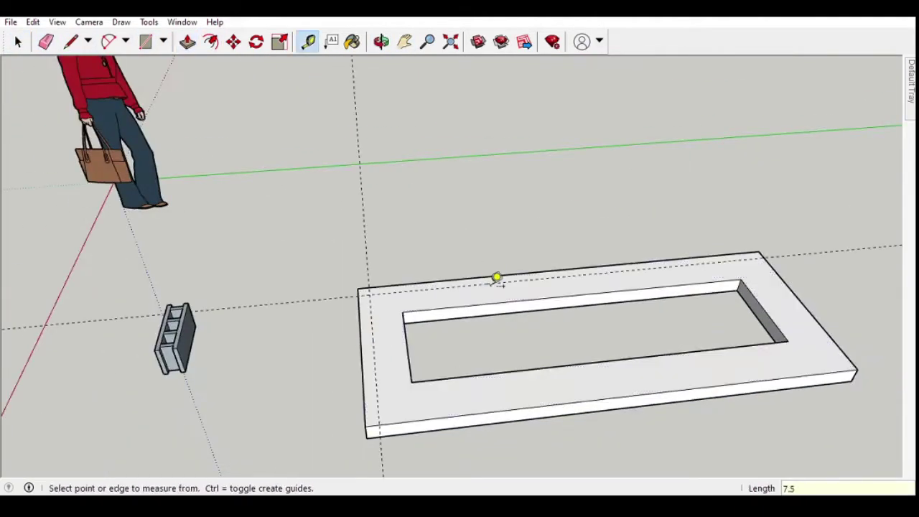
Zoom and orbit out to see the whole foundation frame with the new slab
{"action": "scroll", "coordinate": [214, 367], "scroll_direction": "up", "scroll_amount": 3}
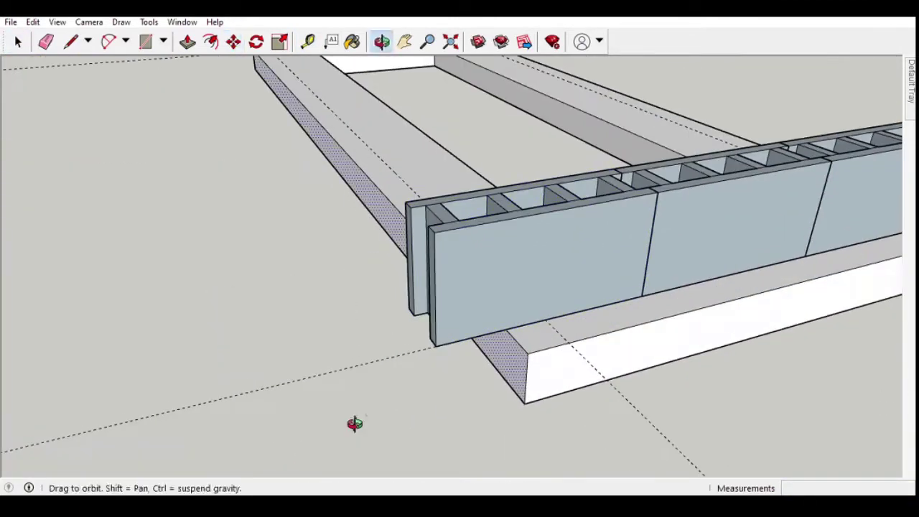
{"action": "scroll", "coordinate": [539, 180], "scroll_direction": "up", "scroll_amount": 3}
{"action": "key", "text": "e"}
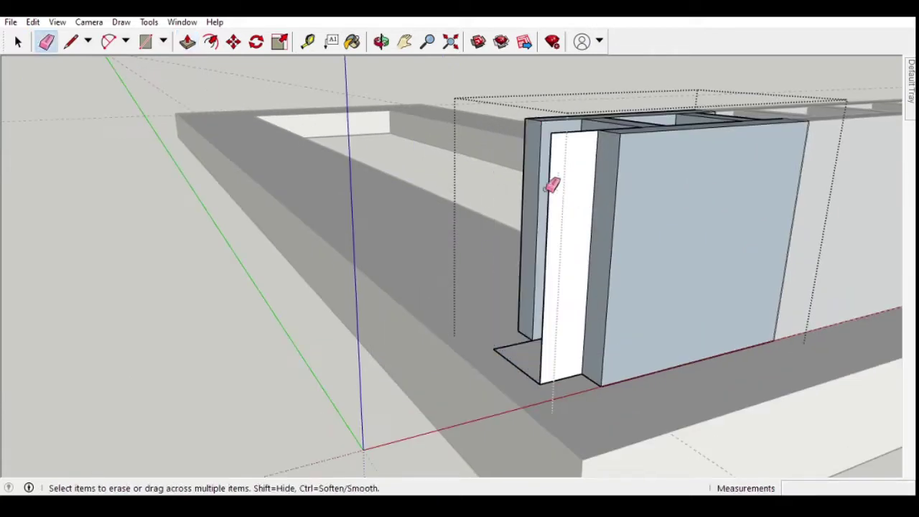
{"action": "scroll", "coordinate": [532, 372], "scroll_direction": "down", "scroll_amount": 3}
{"action": "middle_click_drag", "start_coordinate": [538, 375], "coordinate": [382, 330]}
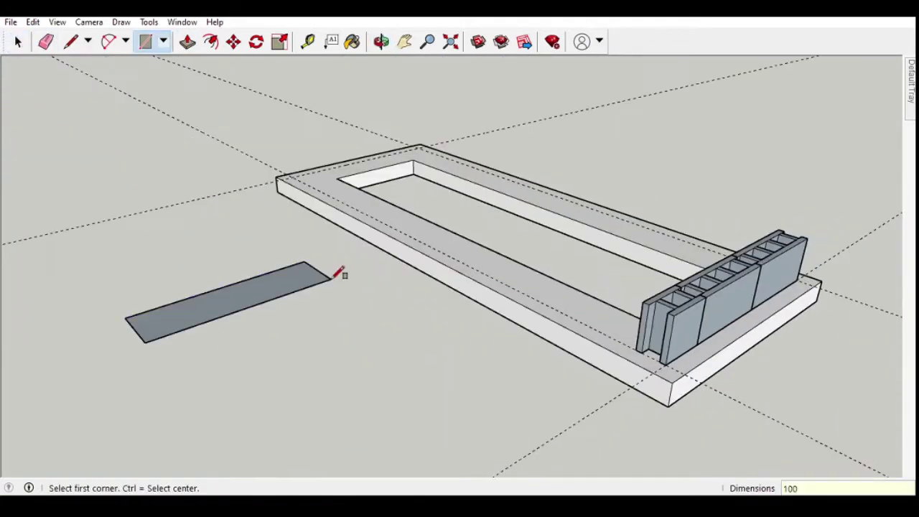
Intersect the slab's faces with the surrounding block geometry
{"action": "right_click", "coordinate": [219, 307]}
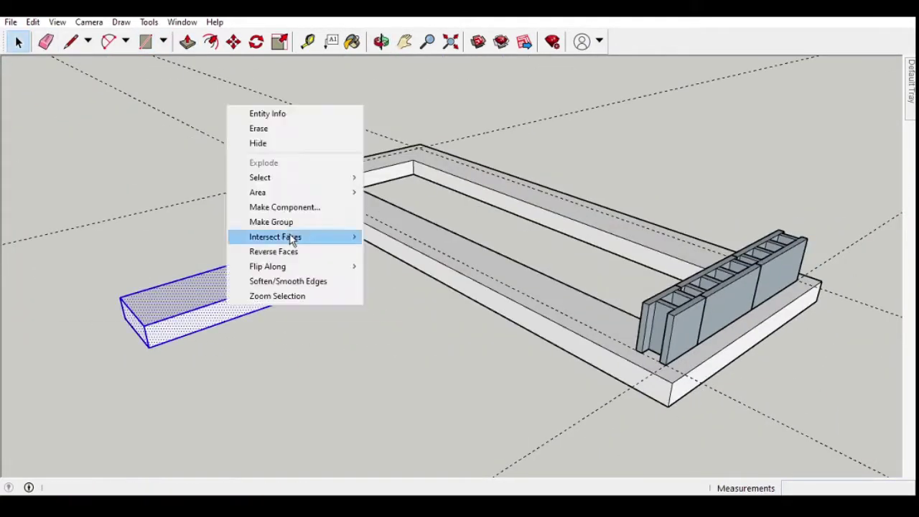
{"action": "key", "text": "Escape"}
{"action": "key", "text": "m"}
{"action": "left_click", "coordinate": [149, 348]}
{"action": "key", "text": "q"}
Orbit and pan around the end of the block wall to check the slab
{"action": "mouse_move", "coordinate": [387, 288]}
{"action": "middle_mouse_down"}
{"action": "mouse_move", "coordinate": [459, 405]}
{"action": "mouse_move", "coordinate": [678, 471]}
{"action": "middle_mouse_up"}
{"action": "scroll", "coordinate": [596, 257], "scroll_direction": "up", "scroll_amount": 2}
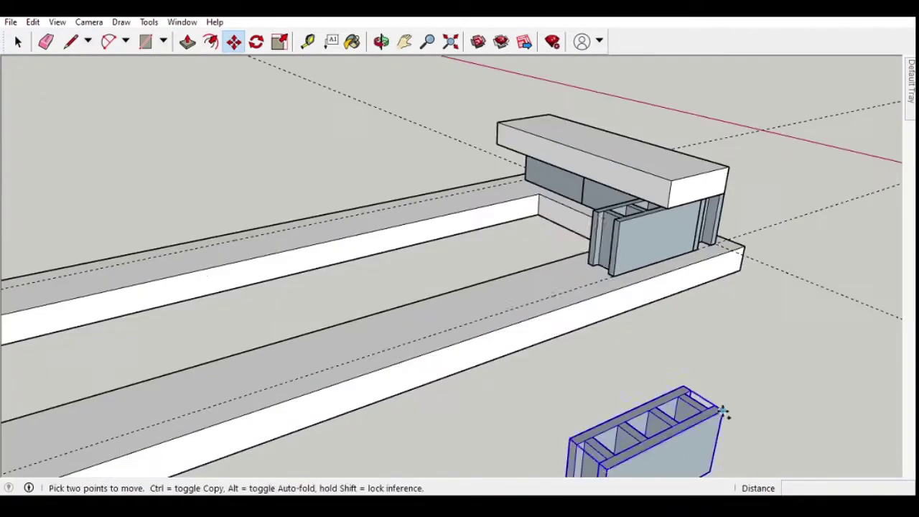
{"action": "scroll", "coordinate": [523, 253], "scroll_direction": "down", "scroll_amount": 3}
{"action": "middle_click_drag", "start_coordinate": [371, 412], "coordinate": [507, 288], "text": "shift"}
{"action": "scroll", "coordinate": [507, 289], "scroll_direction": "up", "scroll_amount": 2}
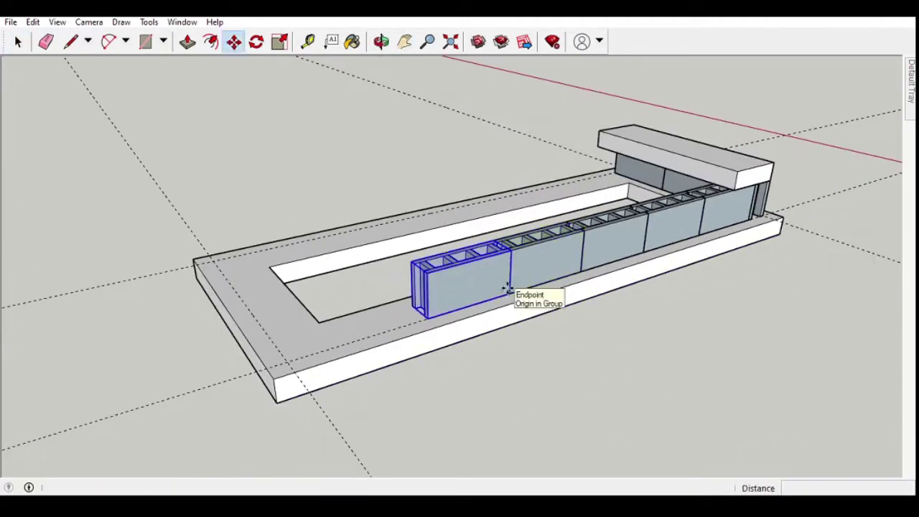
Trim the hollow block at the wall's left end and erase the leftover slab edge
{"action": "left_click", "coordinate": [425, 314]}
{"action": "mouse_move", "coordinate": [424, 315]}
{"action": "middle_mouse_down"}
{"action": "mouse_move", "coordinate": [539, 294]}
{"action": "mouse_move", "coordinate": [327, 378]}
{"action": "middle_mouse_up"}
{"action": "key", "text": "p"}
{"action": "scroll", "coordinate": [386, 214], "scroll_direction": "up", "scroll_amount": 3}
{"action": "scroll", "coordinate": [424, 270], "scroll_direction": "up", "scroll_amount": 2}
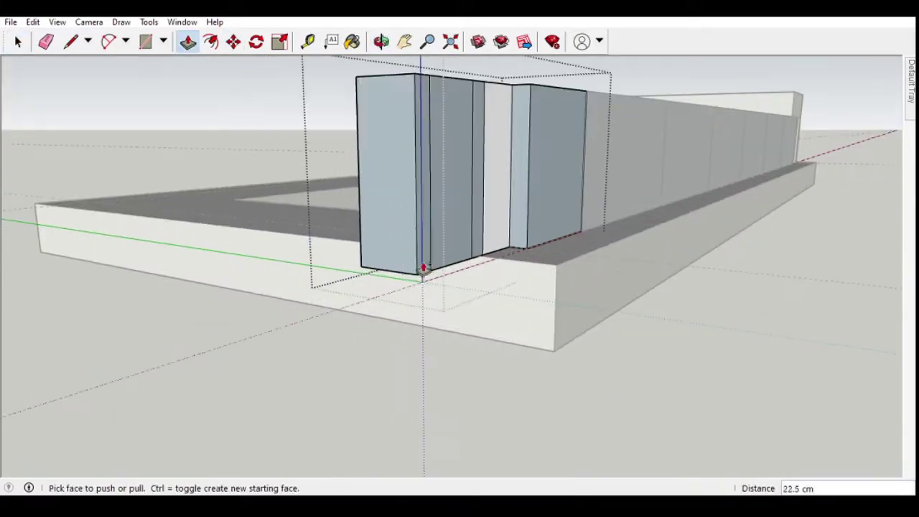
{"action": "left_click_drag", "start_coordinate": [424, 270], "coordinate": [359, 154]}
{"action": "key", "text": "e"}
{"action": "left_click", "coordinate": [338, 134]}
Move the block wall segment and copy it toward the opposite long side
{"action": "scroll", "coordinate": [384, 273], "scroll_direction": "up", "scroll_amount": 2}
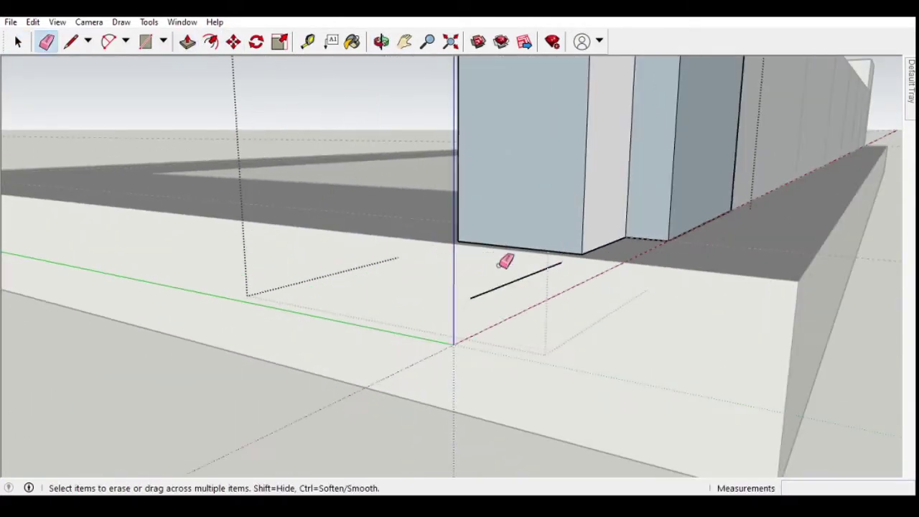
{"action": "middle_click_drag", "start_coordinate": [505, 263], "coordinate": [373, 268]}
{"action": "scroll", "coordinate": [454, 297], "scroll_direction": "down", "scroll_amount": 5}
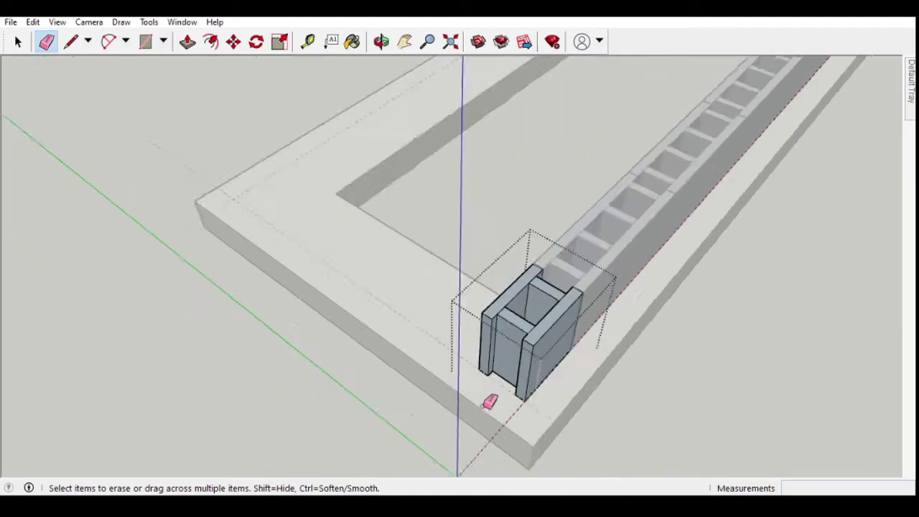
{"action": "key", "text": "space"}
{"action": "middle_click_drag", "start_coordinate": [489, 400], "coordinate": [790, 212]}
{"action": "key", "text": "m"}
{"action": "left_click_drag", "start_coordinate": [431, 289], "coordinate": [597, 179]}
{"action": "middle_click_drag", "start_coordinate": [596, 179], "coordinate": [718, 345]}
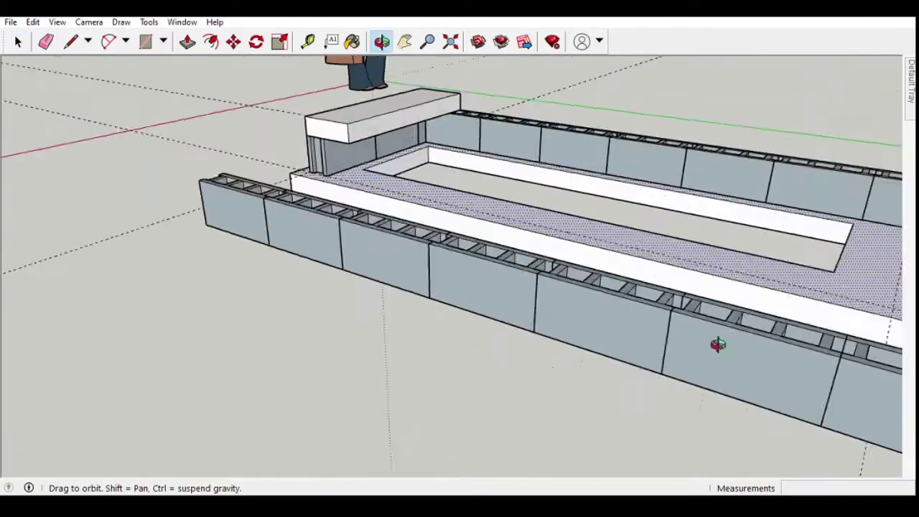
{"action": "key", "text": "space"}
{"action": "left_click", "coordinate": [719, 344]}
{"action": "key", "text": "m"}
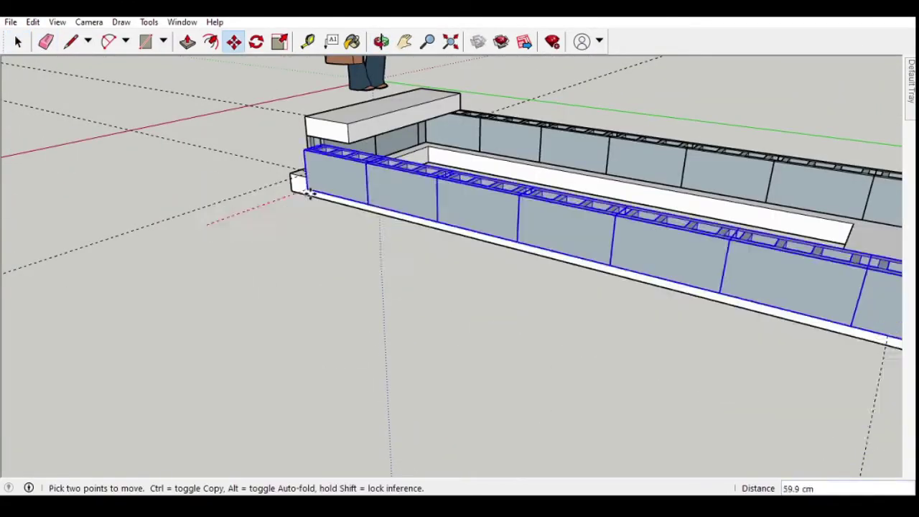
Orbit around the foundation and select the corner block on the building's left side
{"action": "scroll", "coordinate": [433, 267], "scroll_direction": "up", "scroll_amount": 5}
{"action": "middle_click_drag", "start_coordinate": [433, 266], "coordinate": [224, 381]}
{"action": "scroll", "coordinate": [223, 381], "scroll_direction": "down", "scroll_amount": 5}
{"action": "mouse_move", "coordinate": [381, 455]}
{"action": "middle_mouse_down"}
{"action": "mouse_move", "coordinate": [610, 376]}
{"action": "mouse_move", "coordinate": [610, 407]}
{"action": "middle_mouse_up"}
{"action": "mouse_move", "coordinate": [470, 385]}
{"action": "middle_mouse_down"}
{"action": "mouse_move", "coordinate": [534, 352]}
{"action": "mouse_move", "coordinate": [454, 395]}
{"action": "middle_mouse_up"}
{"action": "key", "text": "space"}
{"action": "scroll", "coordinate": [649, 389], "scroll_direction": "down", "scroll_amount": 5}
{"action": "key", "text": "m"}
{"action": "scroll", "coordinate": [649, 390], "scroll_direction": "up", "scroll_amount": 5}
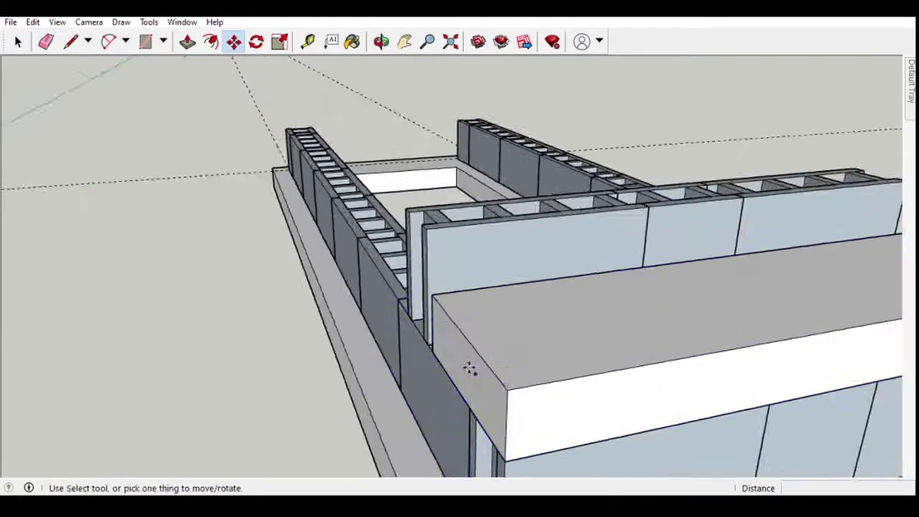
{"action": "key", "text": "space"}
{"action": "left_click", "coordinate": [574, 187]}
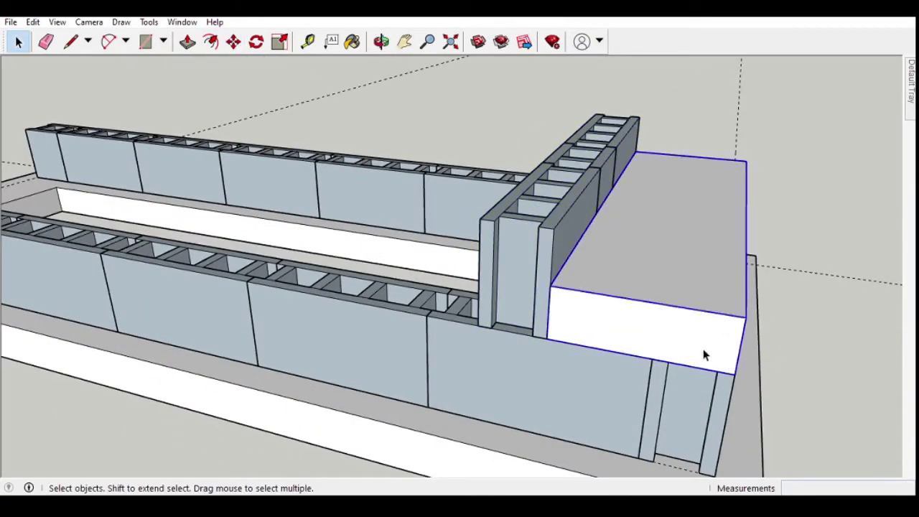
{"action": "scroll", "coordinate": [704, 355], "scroll_direction": "down", "scroll_amount": 5}
{"action": "mouse_move", "coordinate": [704, 355]}
{"action": "middle_mouse_down"}
{"action": "mouse_move", "coordinate": [498, 382]}
{"action": "mouse_move", "coordinate": [677, 383]}
{"action": "middle_mouse_up"}
Copy the selected front wall row of blocks
{"action": "key", "text": "m"}
{"action": "key", "text": "space"}
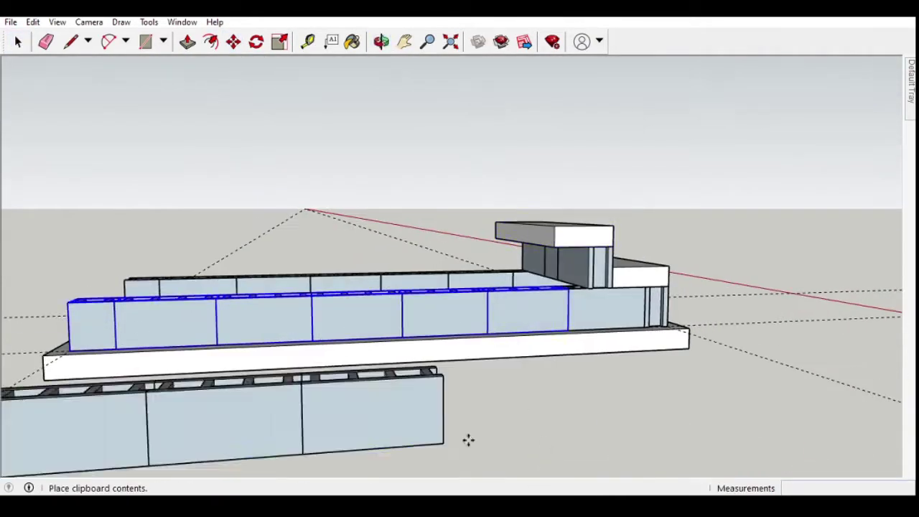
{"action": "middle_click_drag", "start_coordinate": [468, 440], "coordinate": [191, 433]}
{"action": "scroll", "coordinate": [375, 314], "scroll_direction": "down", "scroll_amount": 3}
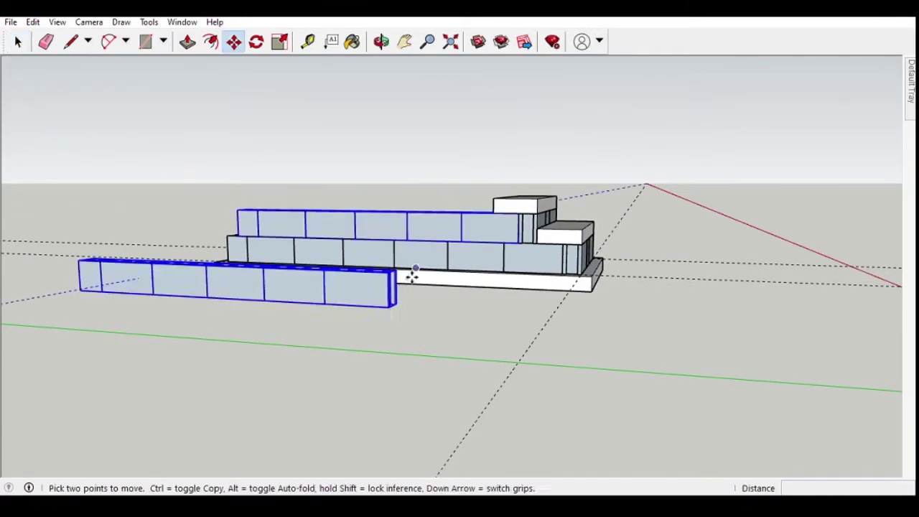
{"action": "middle_click_drag", "start_coordinate": [70, 258], "coordinate": [536, 378]}
Paste the block row and set it on top of the front wall as a second course
{"action": "key", "text": "ctrl+v"}
{"action": "key", "text": "space"}
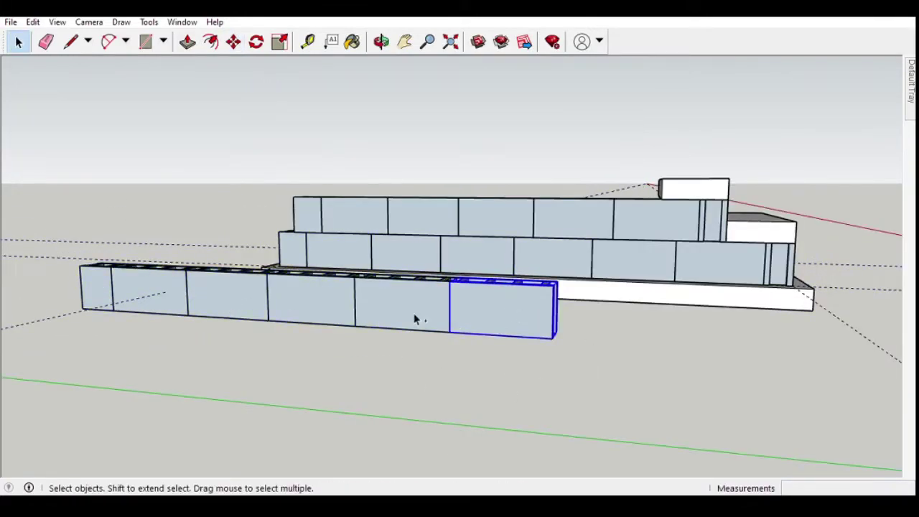
{"action": "key", "text": "m"}
{"action": "left_click", "coordinate": [417, 318]}
{"action": "mouse_move", "coordinate": [594, 172]}
{"action": "middle_mouse_down"}
{"action": "mouse_move", "coordinate": [640, 148]}
{"action": "mouse_move", "coordinate": [300, 171]}
{"action": "middle_mouse_up"}
{"action": "left_click", "coordinate": [273, 209]}
{"action": "mouse_move", "coordinate": [273, 209]}
{"action": "middle_mouse_down"}
{"action": "mouse_move", "coordinate": [552, 421]}
{"action": "mouse_move", "coordinate": [605, 361]}
{"action": "middle_mouse_up"}
{"action": "key", "text": "space"}
{"action": "middle_click_drag", "start_coordinate": [646, 272], "coordinate": [764, 314]}
Trim the front row's end block and review the two-course walls from several angles
{"action": "key", "text": "p"}
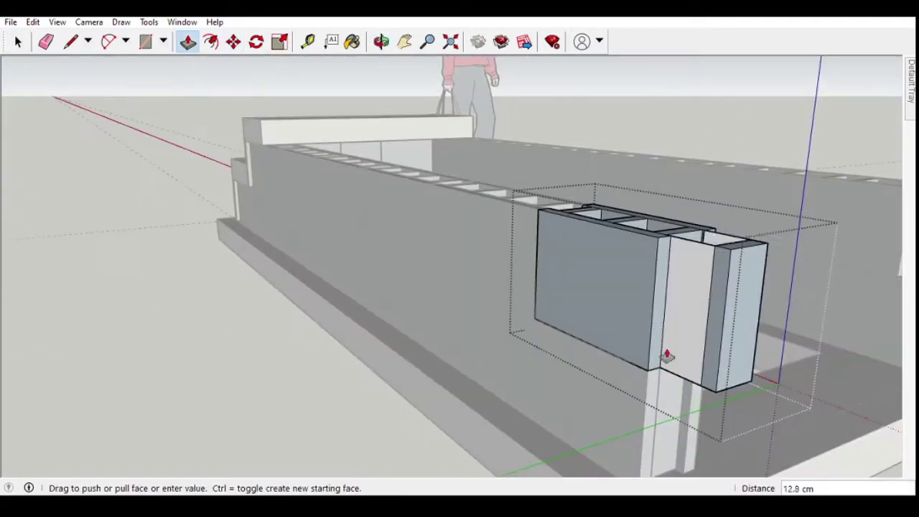
{"action": "scroll", "coordinate": [755, 294], "scroll_direction": "up", "scroll_amount": 3}
{"action": "key", "text": "e"}
{"action": "mouse_move", "coordinate": [714, 176]}
{"action": "middle_mouse_down"}
{"action": "mouse_move", "coordinate": [661, 369]}
{"action": "mouse_move", "coordinate": [816, 287]}
{"action": "mouse_move", "coordinate": [298, 193]}
{"action": "middle_mouse_up"}
{"action": "key", "text": "space"}
{"action": "mouse_move", "coordinate": [327, 247]}
{"action": "middle_mouse_down"}
{"action": "mouse_move", "coordinate": [761, 417]}
{"action": "mouse_move", "coordinate": [817, 322]}
{"action": "mouse_move", "coordinate": [678, 294]}
{"action": "middle_mouse_up"}
{"action": "mouse_move", "coordinate": [477, 266]}
{"action": "middle_mouse_down"}
{"action": "mouse_move", "coordinate": [599, 349]}
{"action": "mouse_move", "coordinate": [634, 239]}
{"action": "middle_mouse_up"}
{"action": "middle_click_drag", "start_coordinate": [411, 376], "coordinate": [611, 327]}
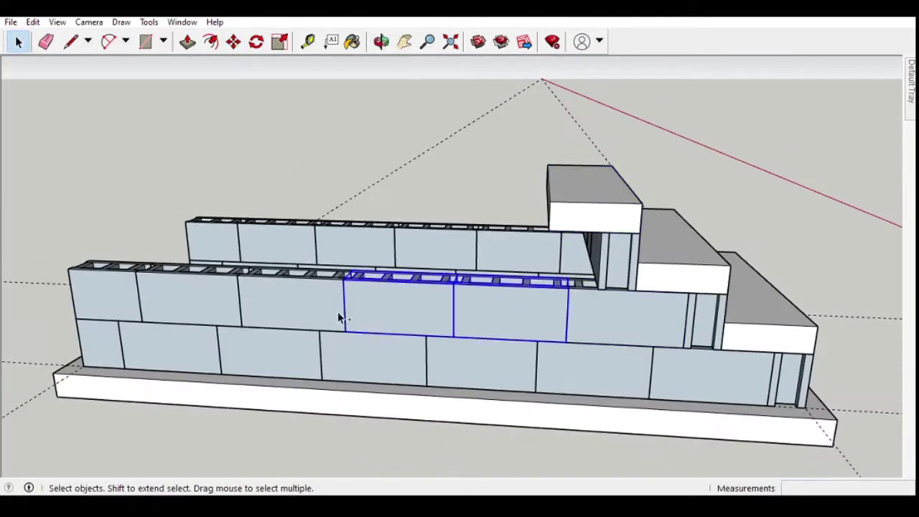
{"action": "left_click", "coordinate": [514, 325]}
Paste copied blocks, push the block face, and erase unwanted end-block pieces
{"action": "key", "text": "m"}
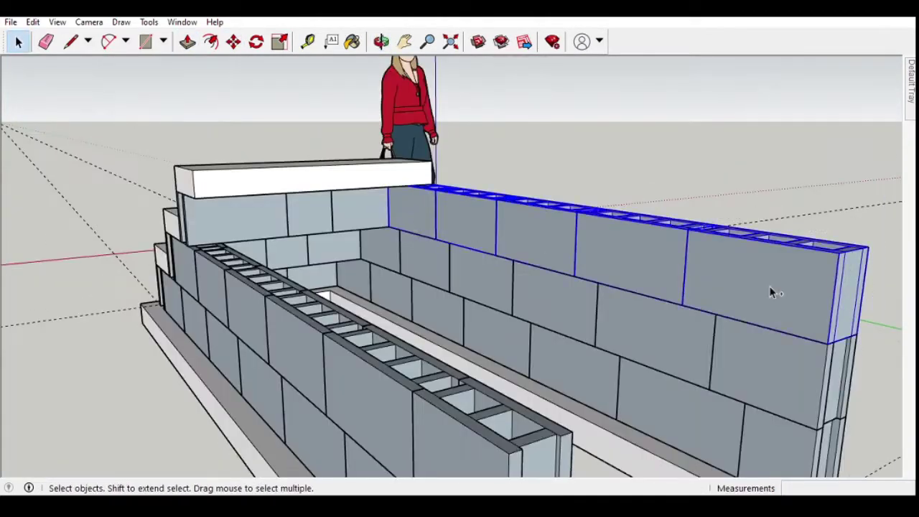
{"action": "key", "text": "ctrl+v"}
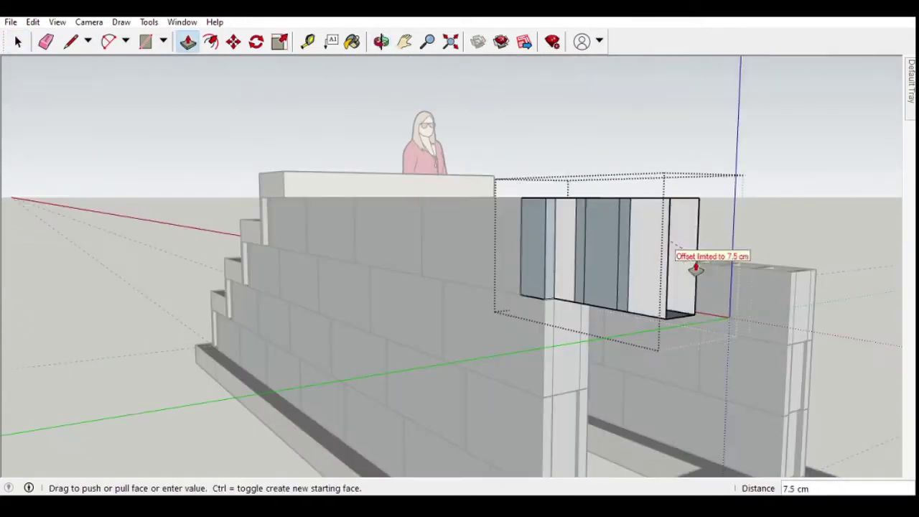
{"action": "left_click", "coordinate": [696, 268]}
{"action": "middle_click_drag", "start_coordinate": [696, 268], "coordinate": [626, 257]}
{"action": "key", "text": "e"}
{"action": "left_click", "coordinate": [616, 205]}
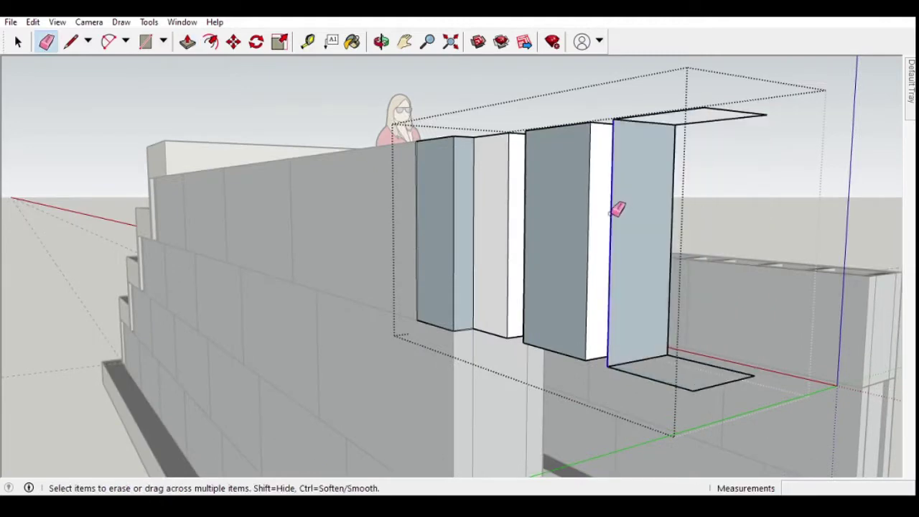
{"action": "left_click_drag", "start_coordinate": [616, 205], "coordinate": [575, 217]}
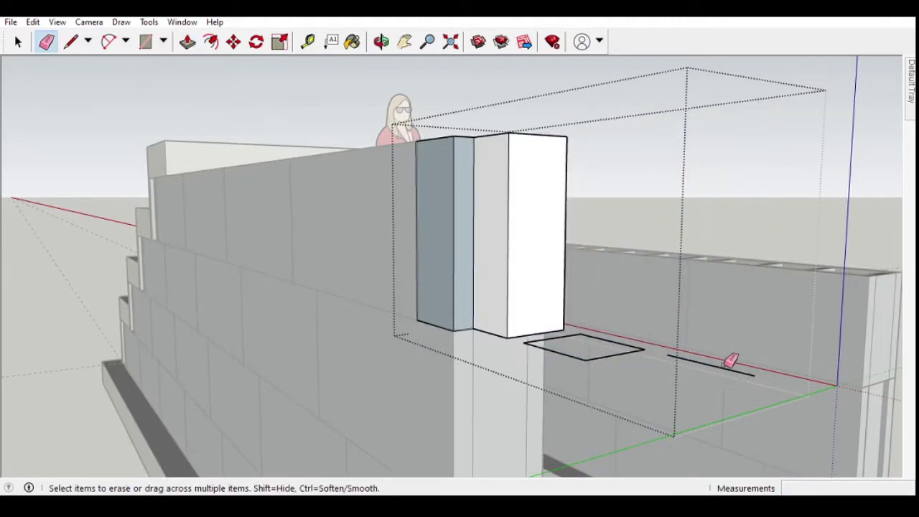
Place the pasted row of blocks on the wall top and scale it to fit
{"action": "mouse_move", "coordinate": [731, 360]}
{"action": "middle_mouse_down"}
{"action": "mouse_move", "coordinate": [462, 281]}
{"action": "mouse_move", "coordinate": [503, 283]}
{"action": "mouse_move", "coordinate": [371, 88]}
{"action": "mouse_move", "coordinate": [462, 336]}
{"action": "mouse_move", "coordinate": [422, 287]}
{"action": "middle_mouse_up"}
{"action": "mouse_move", "coordinate": [810, 282]}
{"action": "middle_mouse_down"}
{"action": "mouse_move", "coordinate": [529, 323]}
{"action": "mouse_move", "coordinate": [524, 370]}
{"action": "middle_mouse_up"}
{"action": "left_click", "coordinate": [537, 294]}
{"action": "key", "text": "s"}
{"action": "middle_click_drag", "start_coordinate": [537, 294], "coordinate": [438, 334]}
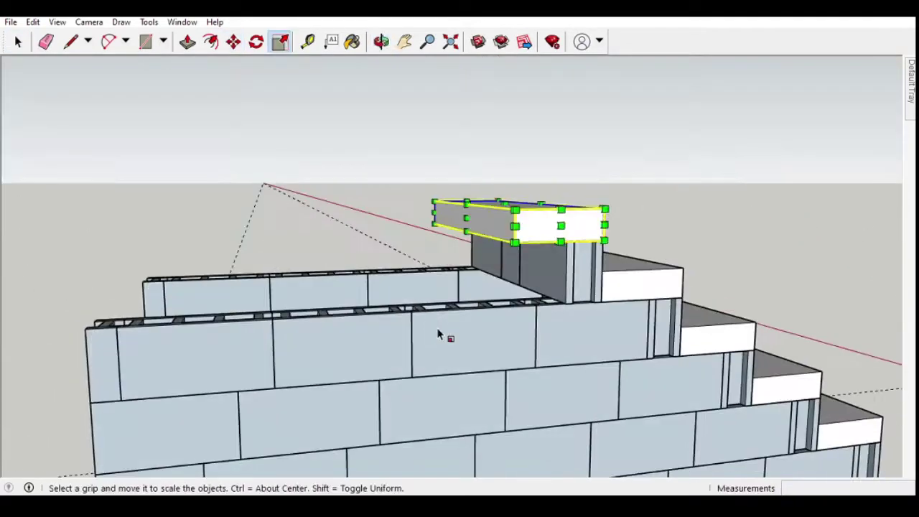
{"action": "left_click", "coordinate": [530, 293]}
{"action": "mouse_move", "coordinate": [530, 293]}
{"action": "middle_mouse_down"}
{"action": "mouse_move", "coordinate": [459, 328]}
{"action": "mouse_move", "coordinate": [215, 252]}
{"action": "mouse_move", "coordinate": [207, 258]}
{"action": "middle_mouse_up"}
Push/pull and clean stray edges on the top blocks, then paste another copy
{"action": "key", "text": "p"}
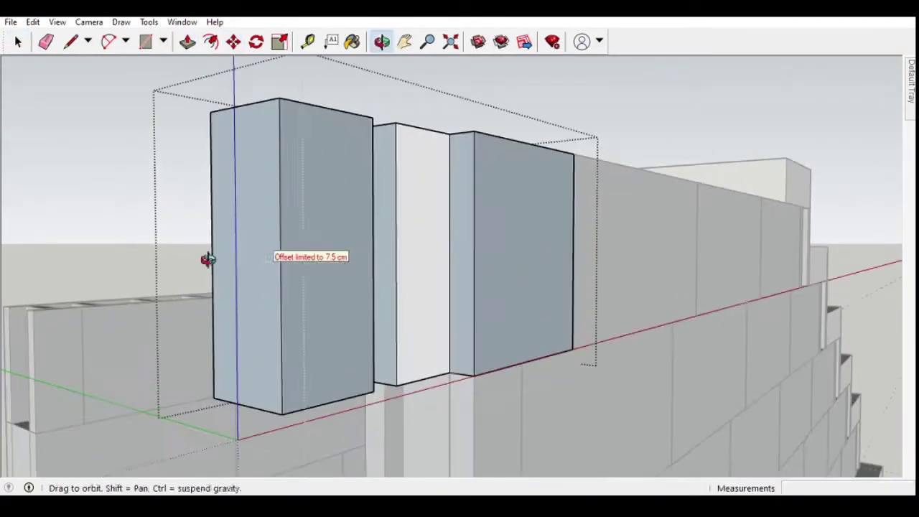
{"action": "key", "text": "e"}
{"action": "scroll", "coordinate": [355, 396], "scroll_direction": "up", "scroll_amount": 3}
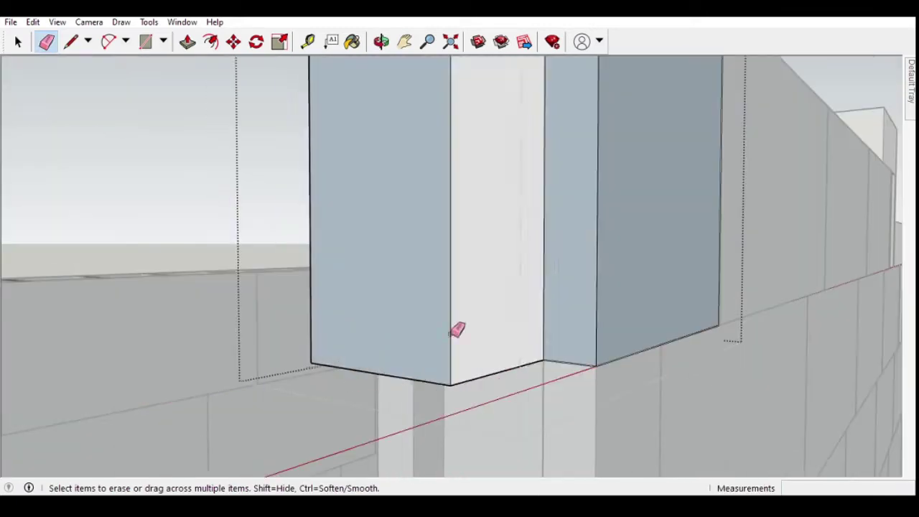
{"action": "mouse_move", "coordinate": [456, 328]}
{"action": "middle_mouse_down"}
{"action": "mouse_move", "coordinate": [359, 362]}
{"action": "mouse_move", "coordinate": [447, 154]}
{"action": "mouse_move", "coordinate": [398, 317]}
{"action": "mouse_move", "coordinate": [255, 282]}
{"action": "middle_mouse_up"}
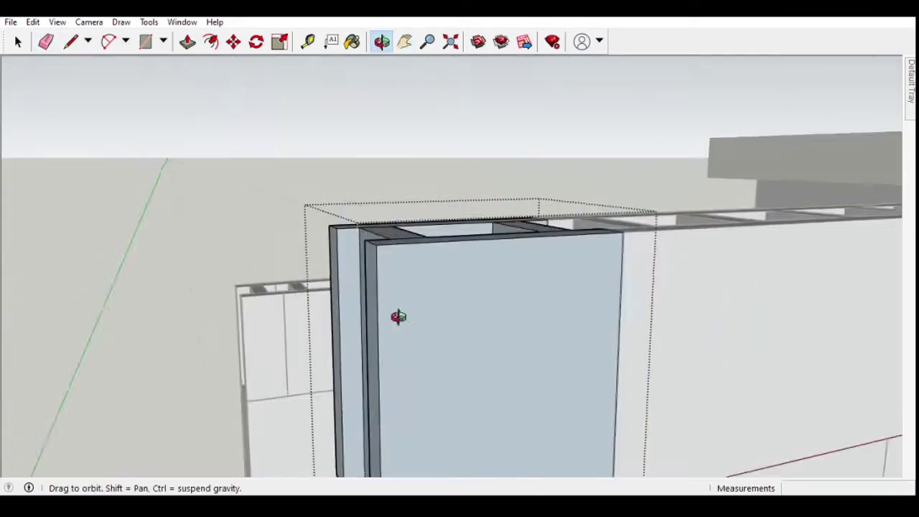
{"action": "scroll", "coordinate": [255, 282], "scroll_direction": "down", "scroll_amount": 3}
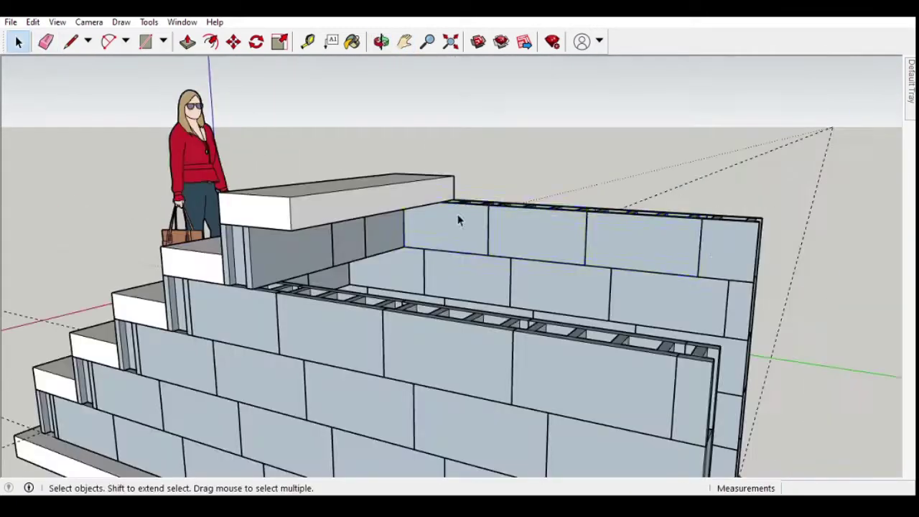
{"action": "key", "text": "ctrl+v"}
Push/pull the stepped blocks 7.5 cm and erase the top and front edges of a block panel
{"action": "mouse_move", "coordinate": [437, 354]}
{"action": "middle_mouse_down"}
{"action": "mouse_move", "coordinate": [437, 332]}
{"action": "mouse_move", "coordinate": [390, 275]}
{"action": "mouse_move", "coordinate": [610, 333]}
{"action": "middle_mouse_up"}
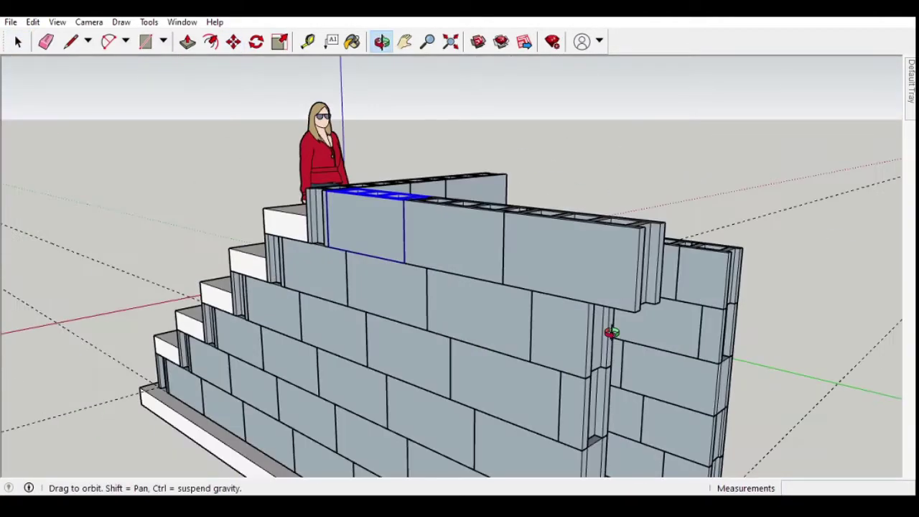
{"action": "key", "text": "p"}
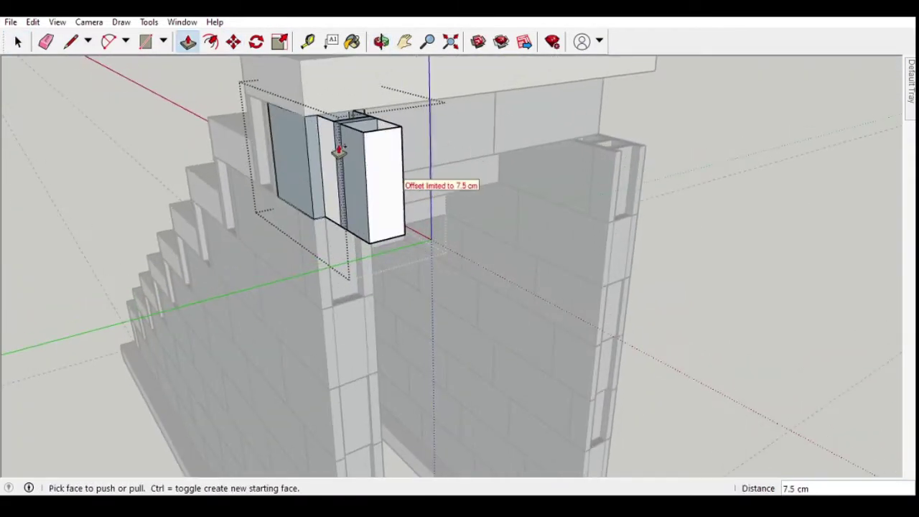
{"action": "left_click_drag", "start_coordinate": [403, 89], "coordinate": [460, 305]}
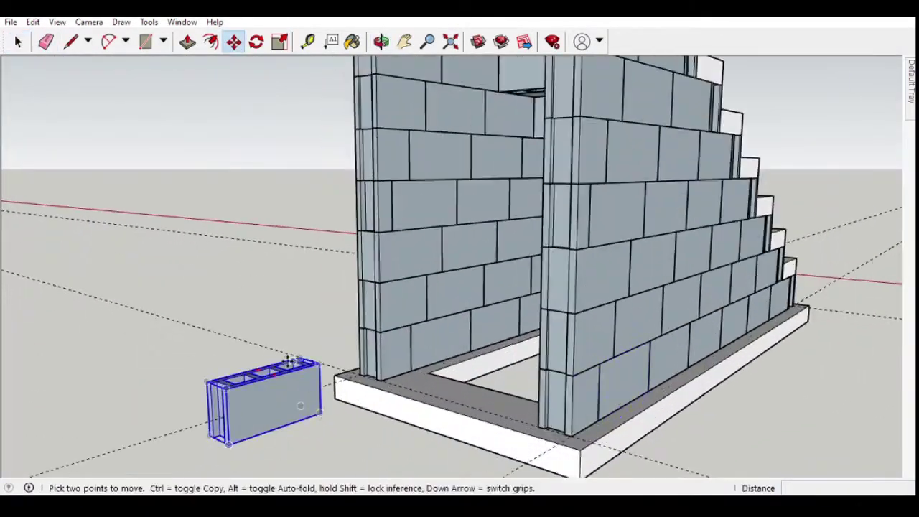
Zoom in on the block staircase
{"action": "scroll", "coordinate": [291, 361], "scroll_direction": "up", "scroll_amount": 2}
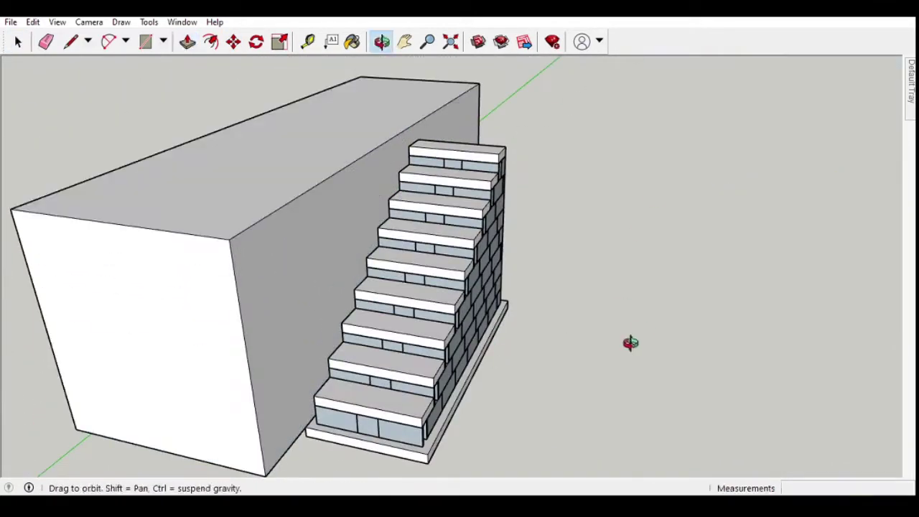
Push/pull the strip face at the stair base to lengthen the base slab
{"action": "left_click_drag", "start_coordinate": [630, 342], "coordinate": [781, 266]}
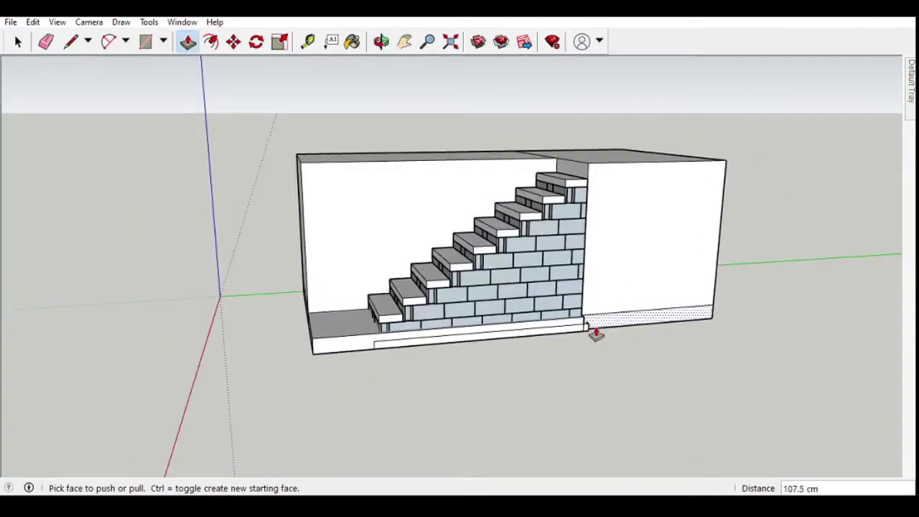
{"action": "scroll", "coordinate": [589, 329], "scroll_direction": "up", "scroll_amount": 5}
{"action": "left_click", "coordinate": [711, 316]}
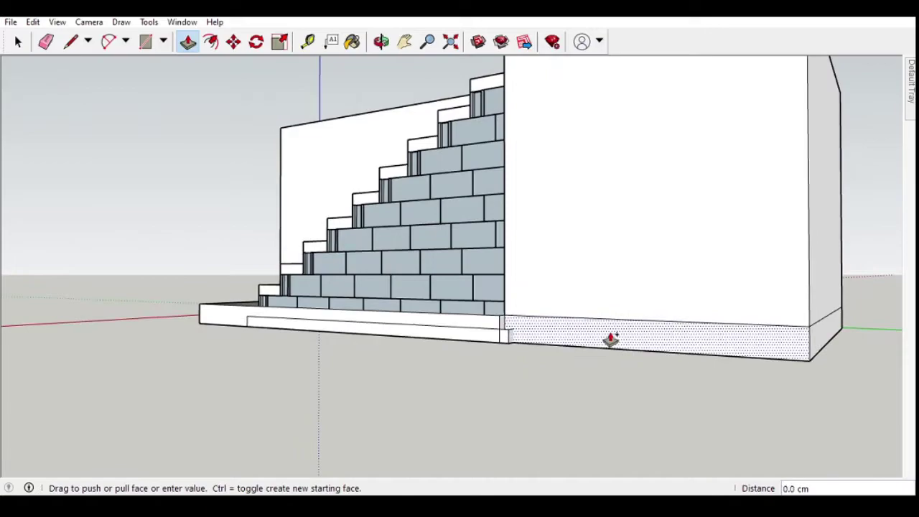
{"action": "mouse_move", "coordinate": [610, 339]}
{"action": "middle_mouse_down"}
{"action": "mouse_move", "coordinate": [551, 342]}
{"action": "mouse_move", "coordinate": [672, 370]}
{"action": "middle_mouse_up"}
{"action": "left_click", "coordinate": [614, 372]}
{"action": "mouse_move", "coordinate": [614, 371]}
{"action": "middle_mouse_down"}
{"action": "mouse_move", "coordinate": [394, 376]}
{"action": "mouse_move", "coordinate": [509, 384]}
{"action": "mouse_move", "coordinate": [420, 242]}
{"action": "middle_mouse_up"}
Offset the roof's top face inward to outline an inset border, tidying its edges
{"action": "key", "text": "f"}
{"action": "left_click", "coordinate": [394, 245]}
{"action": "left_click", "coordinate": [281, 194]}
{"action": "key", "text": "l"}
{"action": "scroll", "coordinate": [117, 268], "scroll_direction": "up", "scroll_amount": 3}
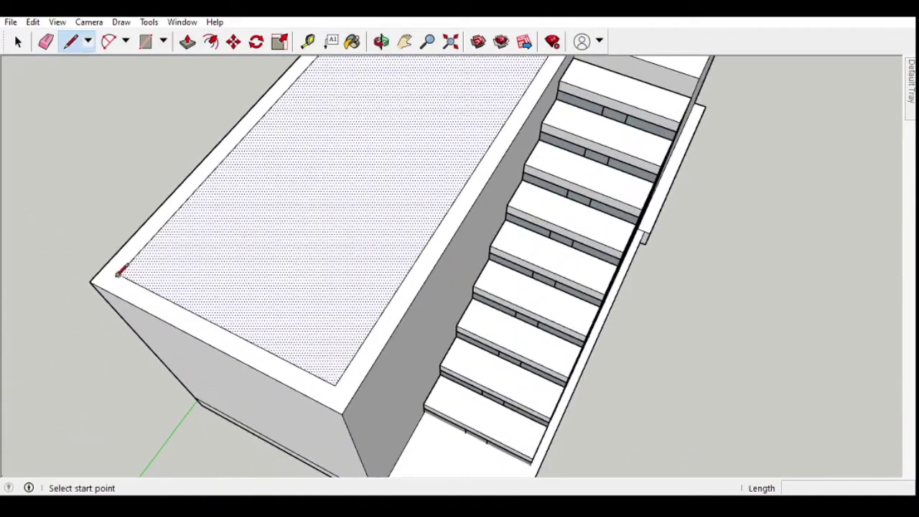
{"action": "middle_click_drag", "start_coordinate": [117, 268], "coordinate": [406, 322], "text": "shift"}
{"action": "key", "text": "e"}
{"action": "scroll", "coordinate": [510, 165], "scroll_direction": "down", "scroll_amount": 3}
Orbit and zoom to a high view of the roof's top corner
{"action": "mouse_move", "coordinate": [509, 164]}
{"action": "middle_mouse_down"}
{"action": "mouse_move", "coordinate": [622, 338]}
{"action": "mouse_move", "coordinate": [711, 290]}
{"action": "middle_mouse_up"}
{"action": "key", "text": "p"}
{"action": "scroll", "coordinate": [770, 408], "scroll_direction": "up", "scroll_amount": 3}
{"action": "scroll", "coordinate": [770, 408], "scroll_direction": "down", "scroll_amount": 5}
{"action": "mouse_move", "coordinate": [770, 408]}
{"action": "middle_mouse_down"}
{"action": "mouse_move", "coordinate": [529, 213]}
{"action": "mouse_move", "coordinate": [630, 118]}
{"action": "middle_mouse_up"}
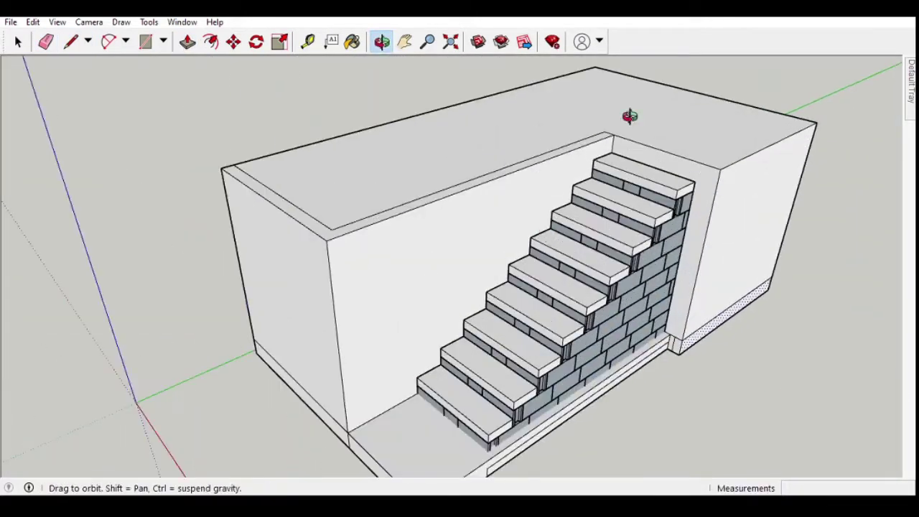
{"action": "scroll", "coordinate": [630, 117], "scroll_direction": "up", "scroll_amount": 4}
{"action": "key", "text": "f"}
{"action": "scroll", "coordinate": [555, 314], "scroll_direction": "up", "scroll_amount": 2}
{"action": "key", "text": "l"}
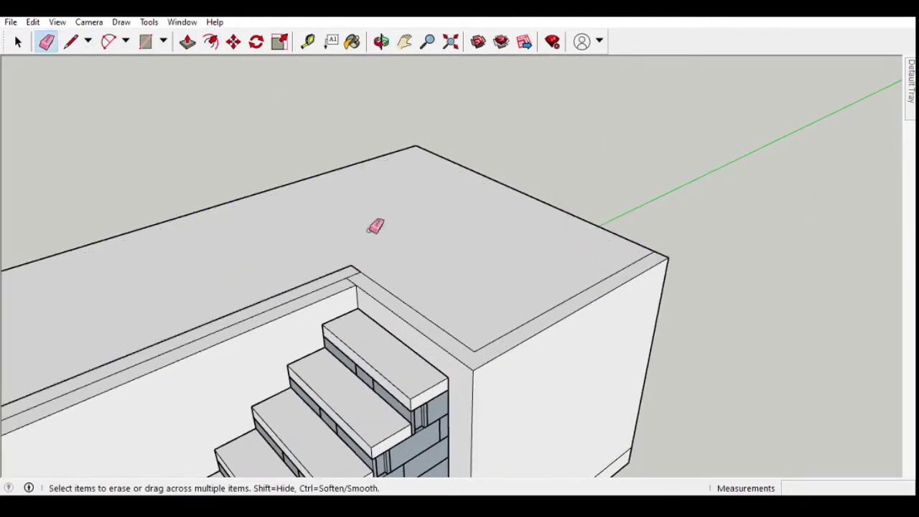
{"action": "scroll", "coordinate": [375, 227], "scroll_direction": "down", "scroll_amount": 3}
{"action": "mouse_move", "coordinate": [375, 227]}
{"action": "middle_mouse_down"}
{"action": "mouse_move", "coordinate": [297, 410]}
{"action": "mouse_move", "coordinate": [410, 292]}
{"action": "middle_mouse_up"}
{"action": "scroll", "coordinate": [410, 291], "scroll_direction": "up", "scroll_amount": 3}
Outline a small square at the roof's far corner and raise it 100 cm into a post
{"action": "key", "text": "r"}
{"action": "scroll", "coordinate": [669, 211], "scroll_direction": "up", "scroll_amount": 2}
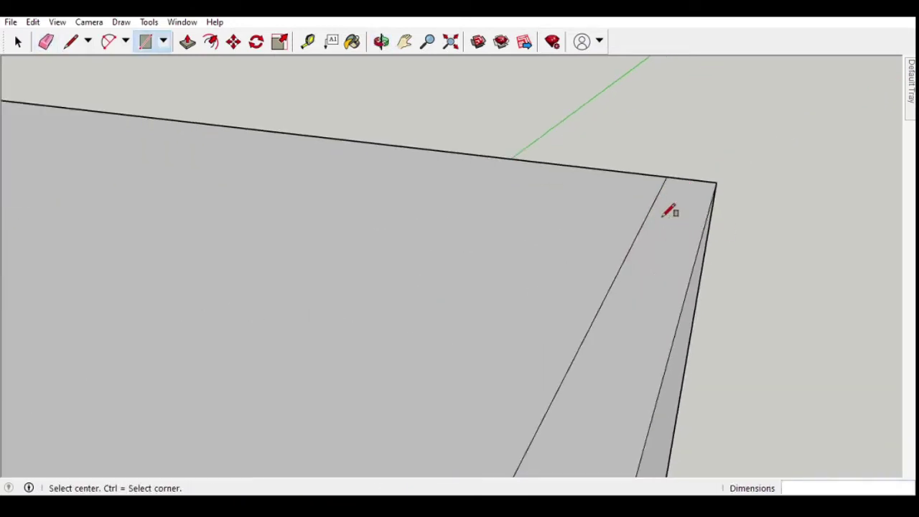
{"action": "scroll", "coordinate": [665, 203], "scroll_direction": "down", "scroll_amount": 3}
{"action": "key", "text": "f"}
{"action": "middle_click_drag", "start_coordinate": [251, 433], "coordinate": [667, 311]}
{"action": "scroll", "coordinate": [666, 312], "scroll_direction": "up", "scroll_amount": 3}
{"action": "key", "text": "l"}
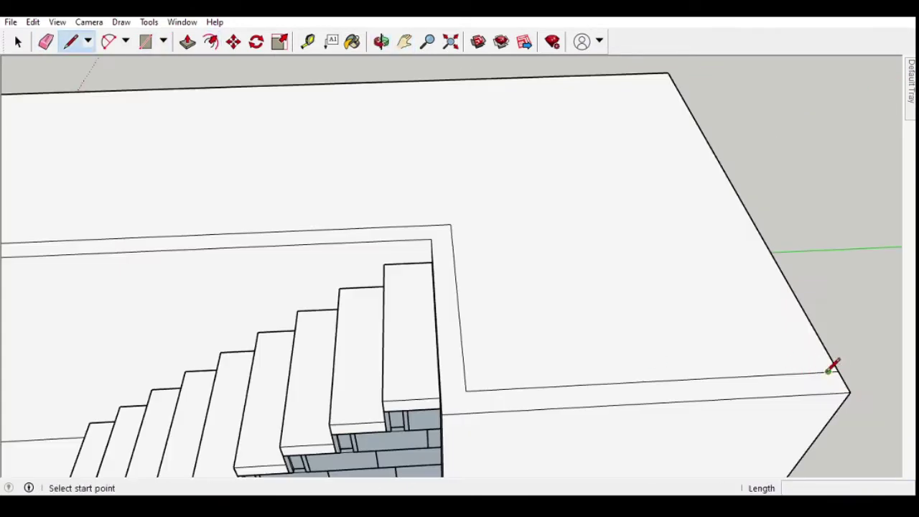
{"action": "left_click", "coordinate": [843, 361]}
{"action": "left_click", "coordinate": [838, 370]}
{"action": "type", "text": "100"}
{"action": "key", "text": "Return"}
{"action": "scroll", "coordinate": [502, 287], "scroll_direction": "down", "scroll_amount": 2}
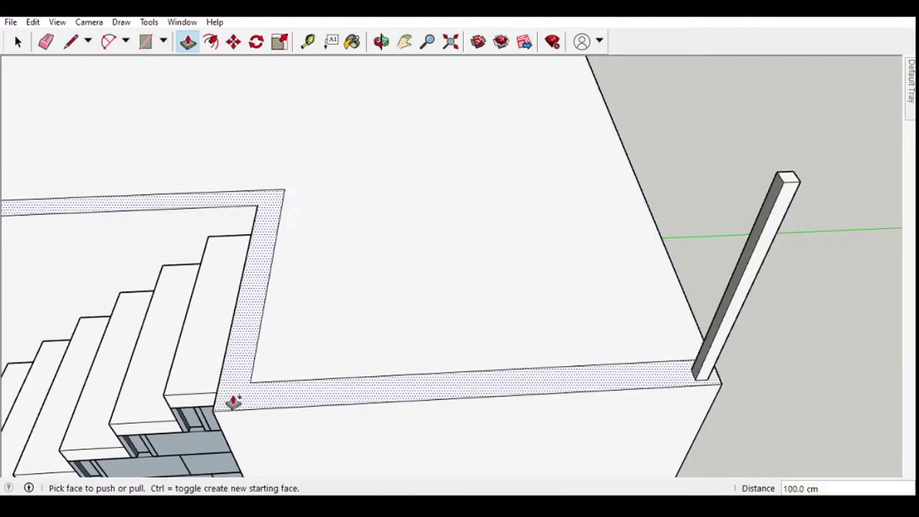
Outline a second square at the stair-side roof corner and raise it 100 cm
{"action": "key", "text": "l"}
{"action": "left_click", "coordinate": [213, 410]}
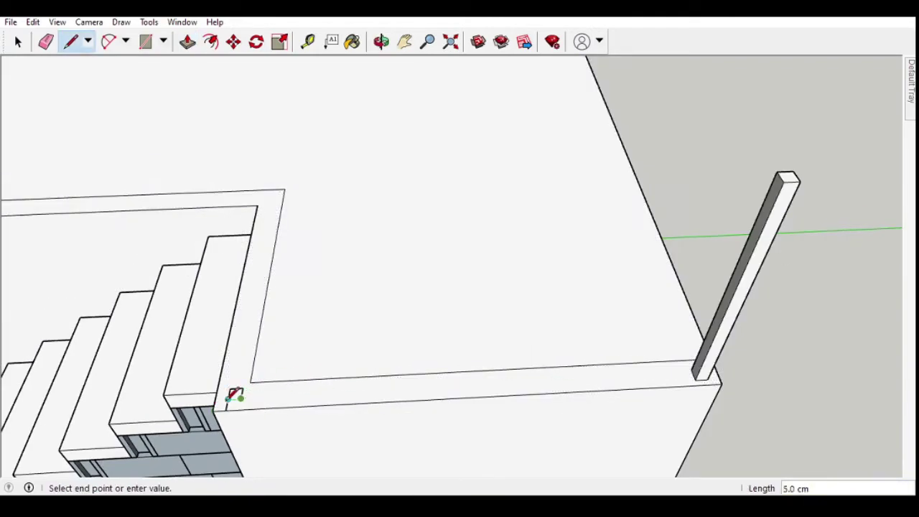
{"action": "key", "text": "p"}
{"action": "left_click", "coordinate": [240, 388]}
{"action": "type", "text": "100"}
{"action": "mouse_move", "coordinate": [240, 388]}
{"action": "middle_mouse_down"}
{"action": "mouse_move", "coordinate": [160, 421]}
{"action": "mouse_move", "coordinate": [602, 136]}
{"action": "middle_mouse_up"}
Orbit to a near top-down view of the stair foot and start a Tape Measure guide
{"action": "key", "text": "r"}
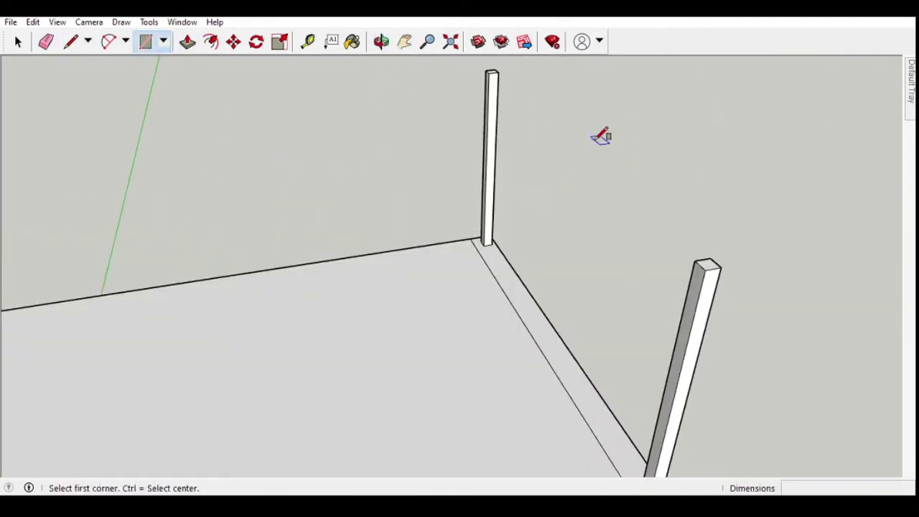
{"action": "key", "text": "e"}
{"action": "scroll", "coordinate": [496, 72], "scroll_direction": "up", "scroll_amount": 2}
{"action": "scroll", "coordinate": [441, 88], "scroll_direction": "down", "scroll_amount": 3}
{"action": "key", "text": "p"}
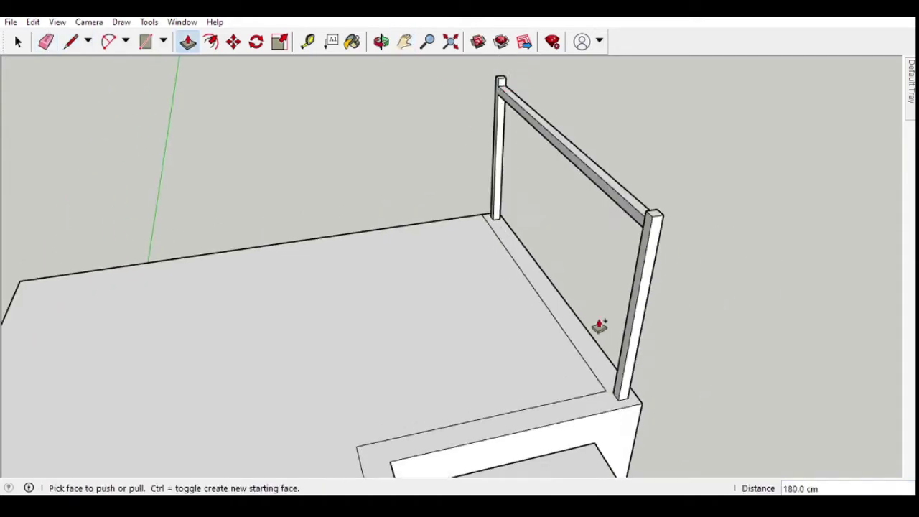
{"action": "mouse_move", "coordinate": [600, 327]}
{"action": "middle_mouse_down"}
{"action": "mouse_move", "coordinate": [476, 270]}
{"action": "mouse_move", "coordinate": [386, 388]}
{"action": "middle_mouse_up"}
{"action": "key", "text": "t"}
{"action": "scroll", "coordinate": [447, 443], "scroll_direction": "up", "scroll_amount": 2}
{"action": "left_click", "coordinate": [443, 454]}
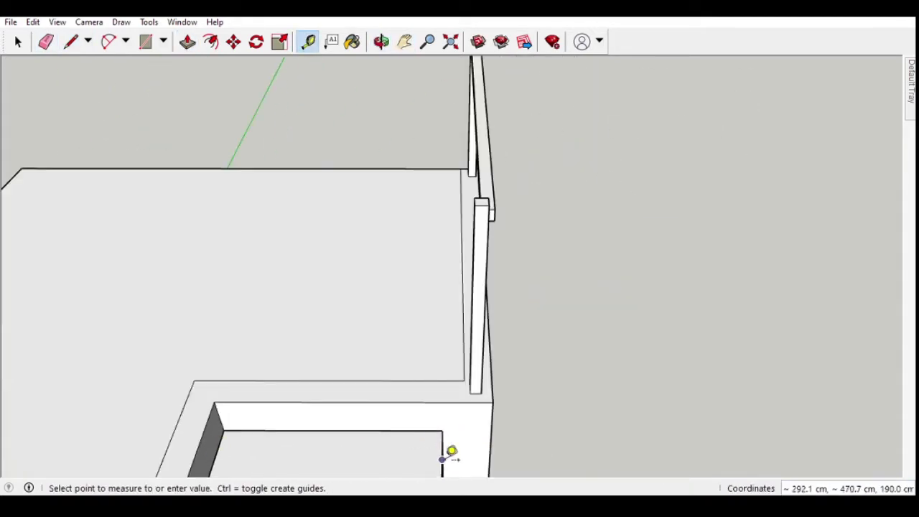
{"action": "middle_click_drag", "start_coordinate": [426, 453], "coordinate": [456, 266]}
Mark a 30 cm guide from the beam corner at the bottom tread
{"action": "key", "text": "l"}
{"action": "scroll", "coordinate": [403, 417], "scroll_direction": "up", "scroll_amount": 3}
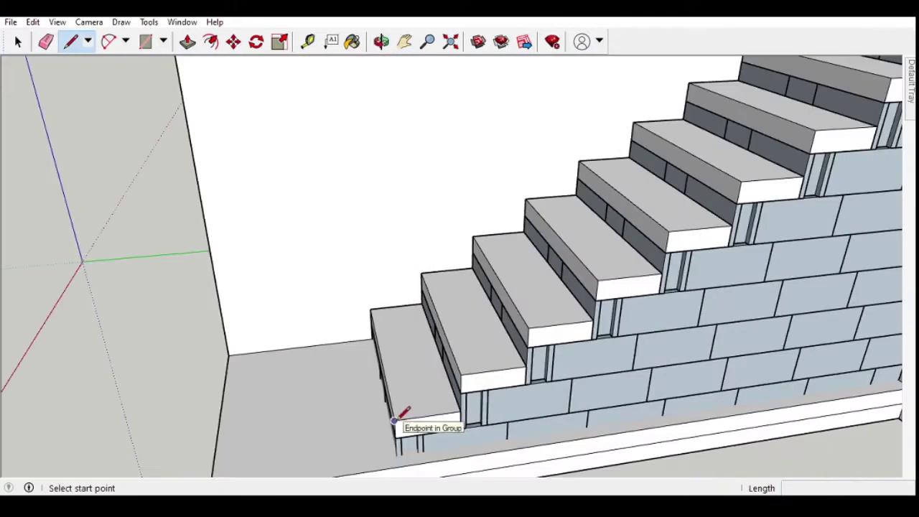
{"action": "left_click", "coordinate": [425, 411]}
{"action": "key", "text": "p"}
{"action": "scroll", "coordinate": [431, 409], "scroll_direction": "down", "scroll_amount": 10}
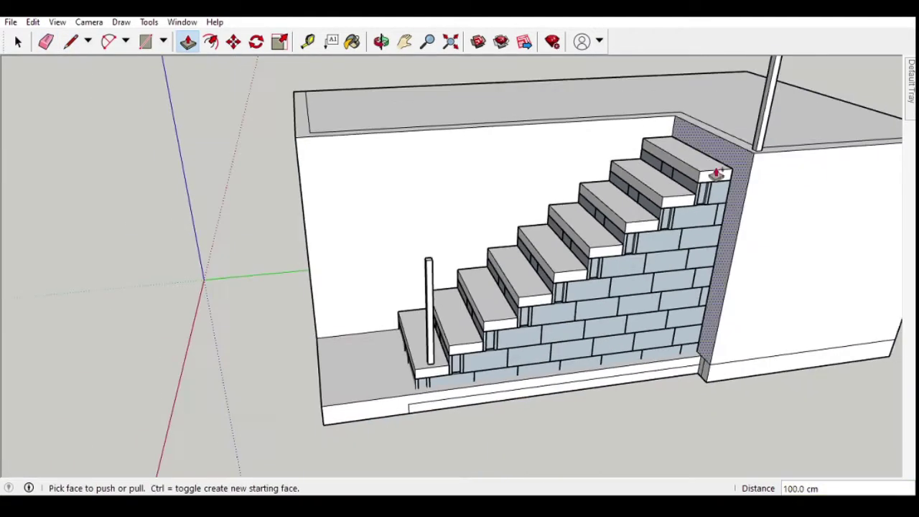
{"action": "middle_click_drag", "start_coordinate": [711, 179], "coordinate": [608, 177]}
{"action": "scroll", "coordinate": [596, 237], "scroll_direction": "up", "scroll_amount": 10}
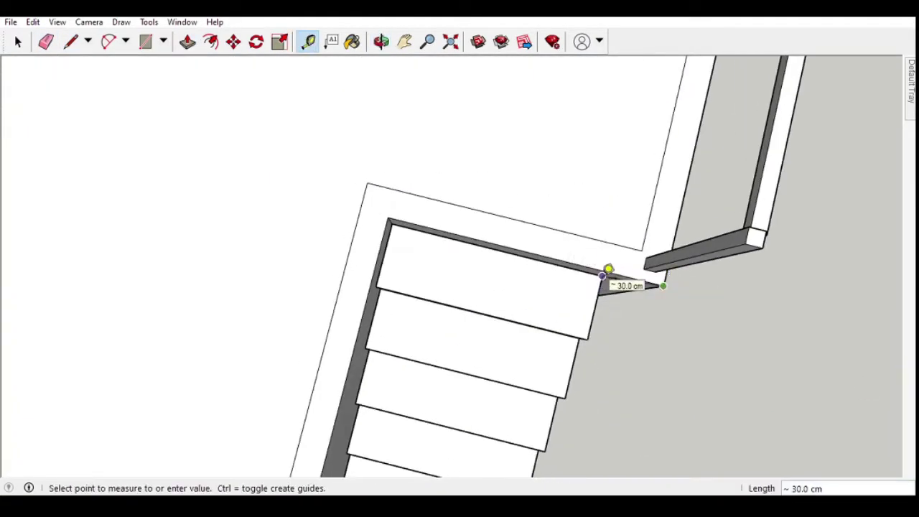
{"action": "left_click", "coordinate": [604, 275]}
{"action": "scroll", "coordinate": [622, 272], "scroll_direction": "up", "scroll_amount": 2}
{"action": "middle_click_drag", "start_coordinate": [627, 265], "coordinate": [574, 334], "text": "shift"}
Draw a small square at the beam corner and extrude it into a post
{"action": "key", "text": "l"}
{"action": "left_click", "coordinate": [595, 209]}
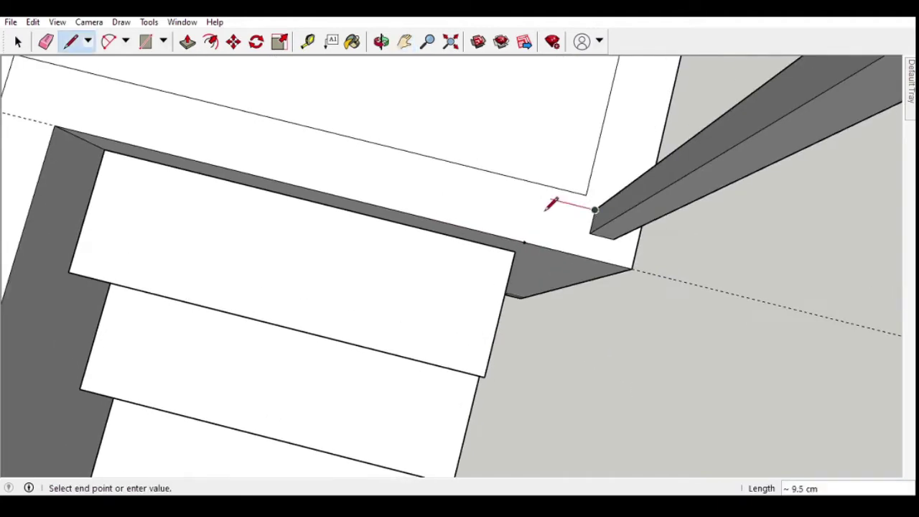
{"action": "scroll", "coordinate": [522, 189], "scroll_direction": "up", "scroll_amount": 3}
{"action": "key", "text": "p"}
{"action": "scroll", "coordinate": [513, 273], "scroll_direction": "down", "scroll_amount": 3}
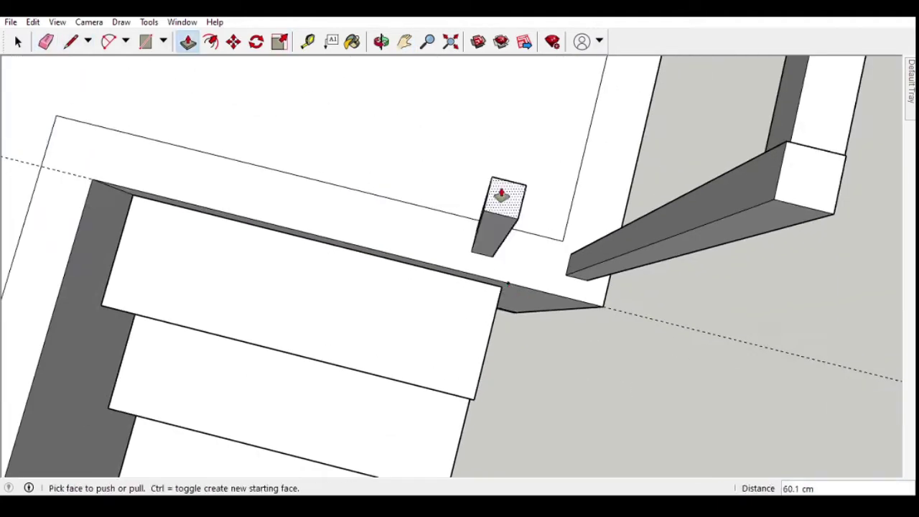
{"action": "mouse_move", "coordinate": [498, 195]}
{"action": "middle_mouse_down"}
{"action": "mouse_move", "coordinate": [718, 129]}
{"action": "mouse_move", "coordinate": [357, 270]}
{"action": "middle_mouse_up"}
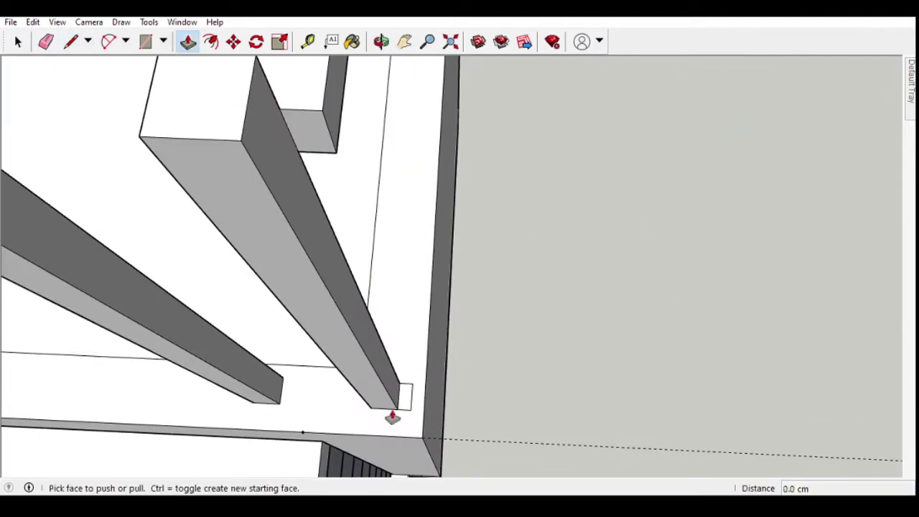
Pull the new post's face out 20 cm and stretch it to full length
{"action": "middle_click_drag", "start_coordinate": [392, 418], "coordinate": [216, 134]}
{"action": "key", "text": "l"}
{"action": "key", "text": "e"}
{"action": "mouse_move", "coordinate": [363, 381]}
{"action": "middle_mouse_down"}
{"action": "mouse_move", "coordinate": [278, 134]}
{"action": "mouse_move", "coordinate": [463, 373]}
{"action": "mouse_move", "coordinate": [597, 189]}
{"action": "mouse_move", "coordinate": [470, 298]}
{"action": "middle_mouse_up"}
{"action": "key", "text": "l"}
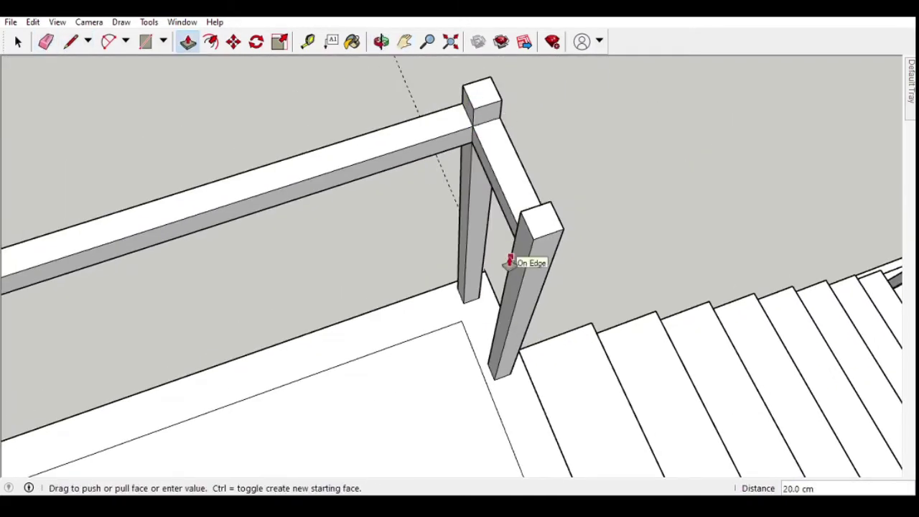
{"action": "mouse_move", "coordinate": [508, 262]}
{"action": "middle_mouse_down"}
{"action": "mouse_move", "coordinate": [127, 298]}
{"action": "mouse_move", "coordinate": [226, 150]}
{"action": "mouse_move", "coordinate": [234, 103]}
{"action": "middle_mouse_up"}
{"action": "key", "text": "l"}
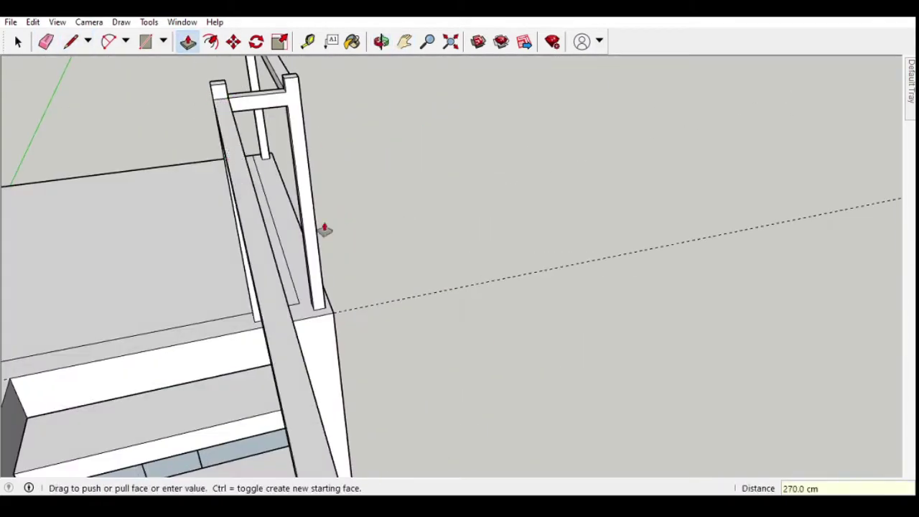
{"action": "mouse_move", "coordinate": [324, 230]}
{"action": "middle_mouse_down"}
{"action": "mouse_move", "coordinate": [82, 293]}
{"action": "mouse_move", "coordinate": [153, 359]}
{"action": "mouse_move", "coordinate": [180, 277]}
{"action": "mouse_move", "coordinate": [225, 198]}
{"action": "middle_mouse_up"}
Scale the handrail beam's end face down to meet the bottom post
{"action": "key", "text": "l"}
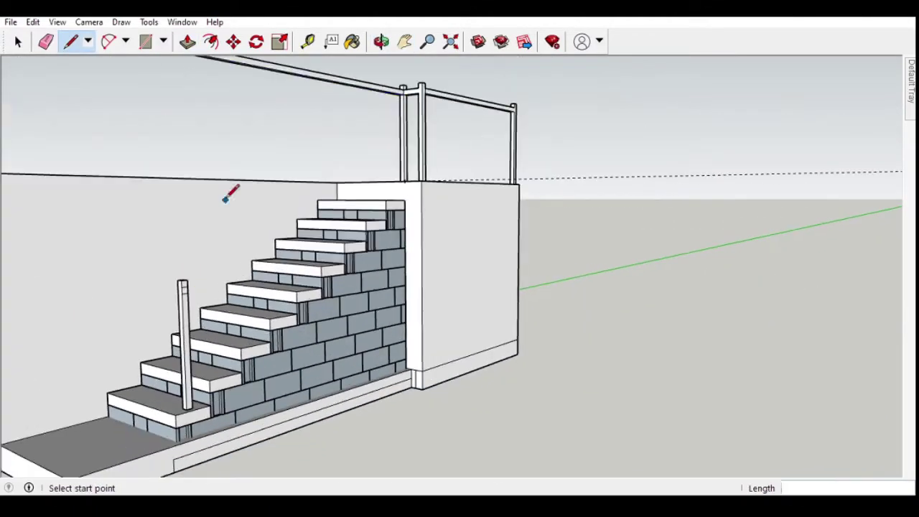
{"action": "key", "text": "s"}
{"action": "mouse_move", "coordinate": [193, 151]}
{"action": "middle_mouse_down"}
{"action": "mouse_move", "coordinate": [226, 112]}
{"action": "mouse_move", "coordinate": [410, 212]}
{"action": "mouse_move", "coordinate": [255, 373]}
{"action": "middle_mouse_up"}
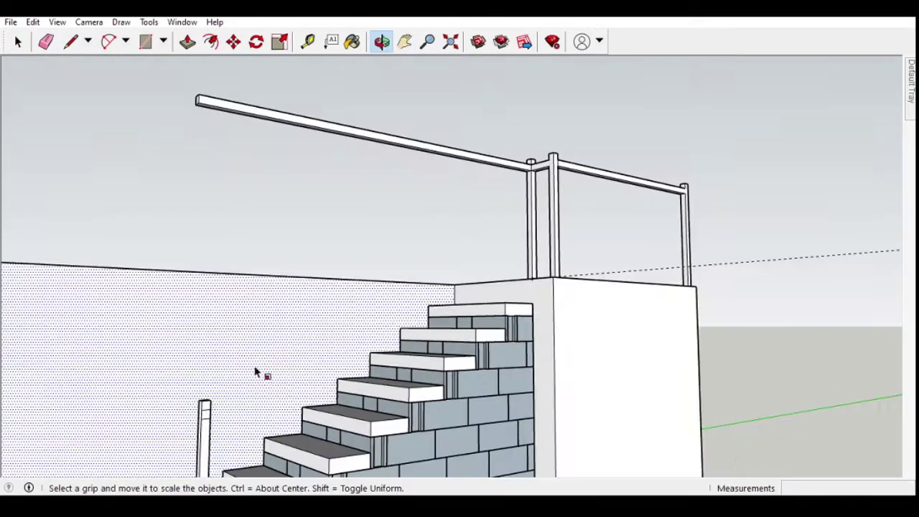
{"action": "key", "text": "s"}
{"action": "middle_click_drag", "start_coordinate": [185, 186], "coordinate": [363, 153]}
{"action": "left_click_drag", "start_coordinate": [329, 84], "coordinate": [424, 371]}
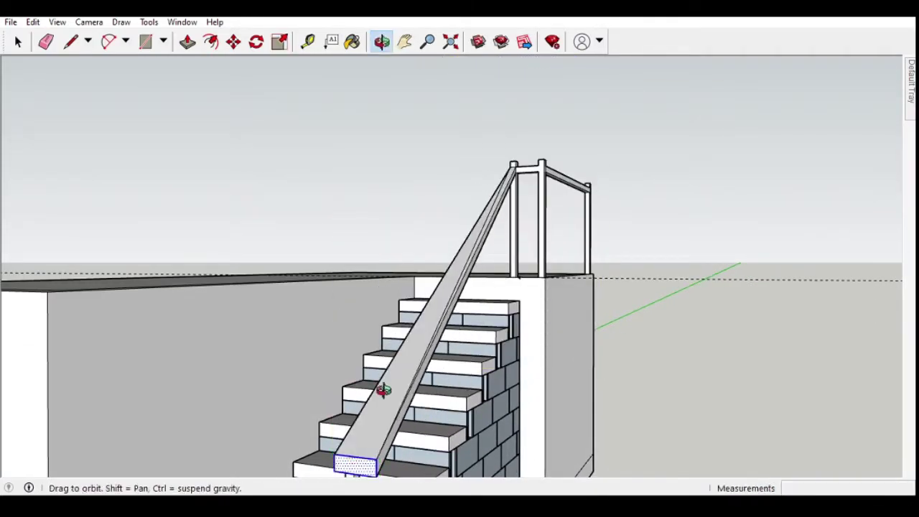
{"action": "mouse_move", "coordinate": [383, 390]}
{"action": "middle_mouse_down"}
{"action": "mouse_move", "coordinate": [423, 318]}
{"action": "mouse_move", "coordinate": [765, 185]}
{"action": "middle_mouse_up"}
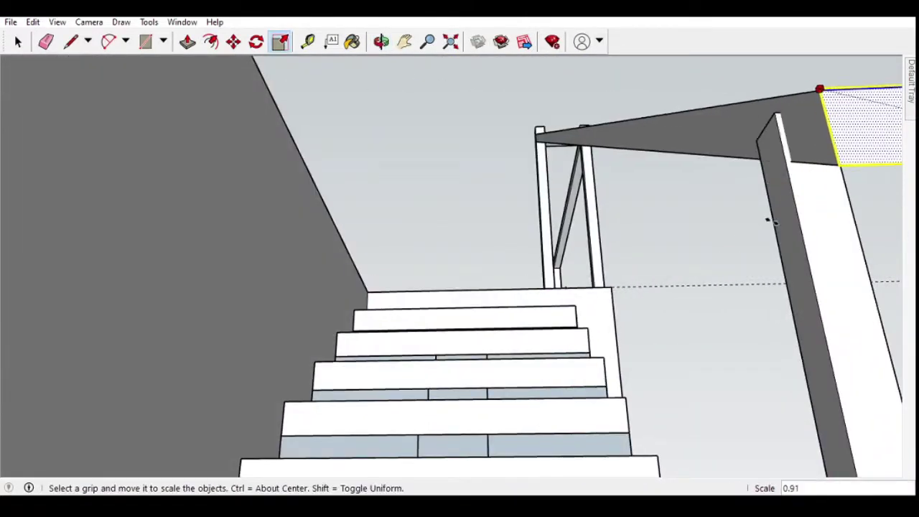
{"action": "middle_click_drag", "start_coordinate": [770, 222], "coordinate": [439, 173]}
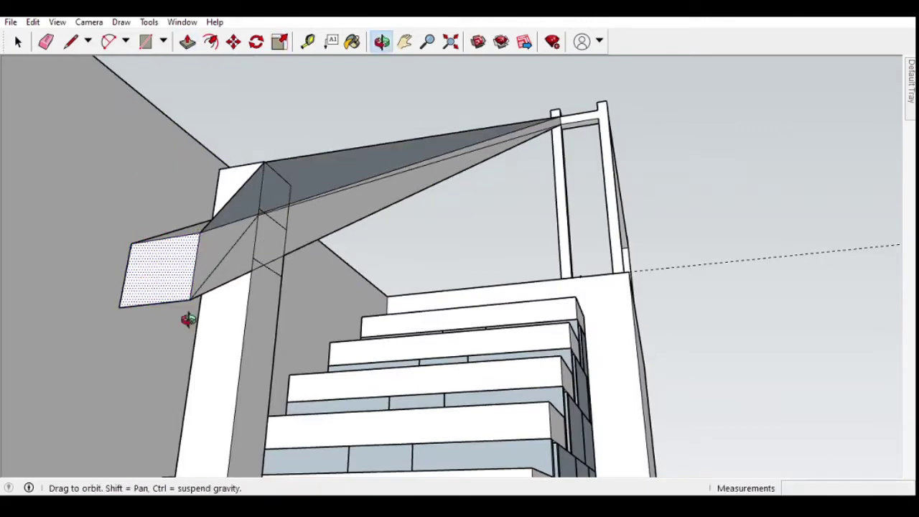
Orbit and zoom in to inspect the sloped handrail's lower end
{"action": "middle_click_drag", "start_coordinate": [188, 319], "coordinate": [497, 431]}
{"action": "middle_click_drag", "start_coordinate": [383, 346], "coordinate": [392, 302]}
{"action": "key", "text": "l"}
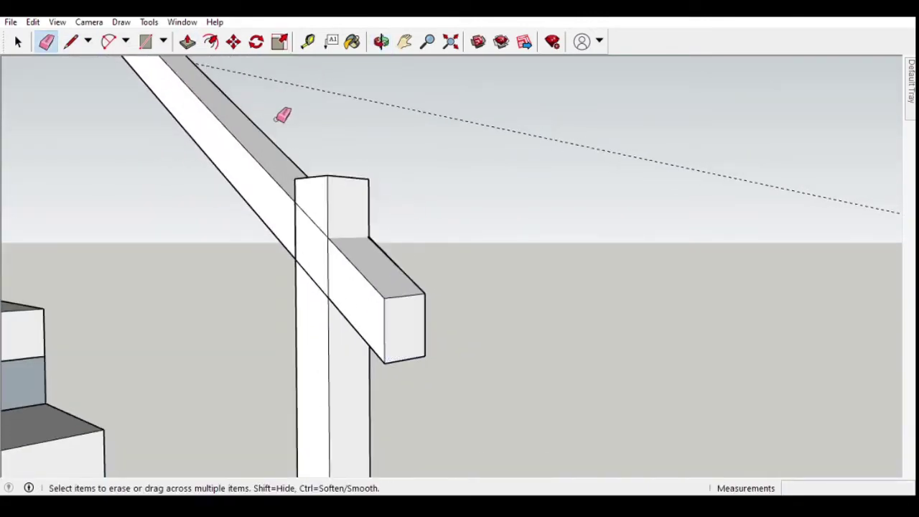
{"action": "mouse_move", "coordinate": [282, 115]}
{"action": "middle_mouse_down"}
{"action": "mouse_move", "coordinate": [426, 211]}
{"action": "mouse_move", "coordinate": [496, 226]}
{"action": "middle_mouse_up"}
{"action": "middle_click_drag", "start_coordinate": [570, 143], "coordinate": [469, 420], "text": "shift"}
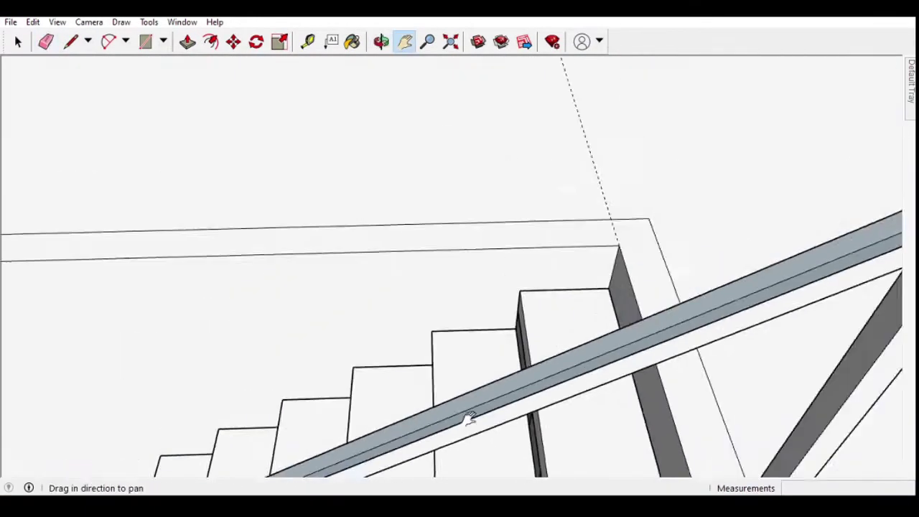
{"action": "scroll", "coordinate": [468, 420], "scroll_direction": "down", "scroll_amount": 5}
{"action": "scroll", "coordinate": [199, 396], "scroll_direction": "up", "scroll_amount": 3}
{"action": "scroll", "coordinate": [431, 322], "scroll_direction": "up", "scroll_amount": 3}
{"action": "mouse_move", "coordinate": [431, 322]}
{"action": "middle_mouse_down"}
{"action": "mouse_move", "coordinate": [216, 402]}
{"action": "mouse_move", "coordinate": [468, 312]}
{"action": "mouse_move", "coordinate": [448, 363]}
{"action": "mouse_move", "coordinate": [222, 468]}
{"action": "middle_mouse_up"}
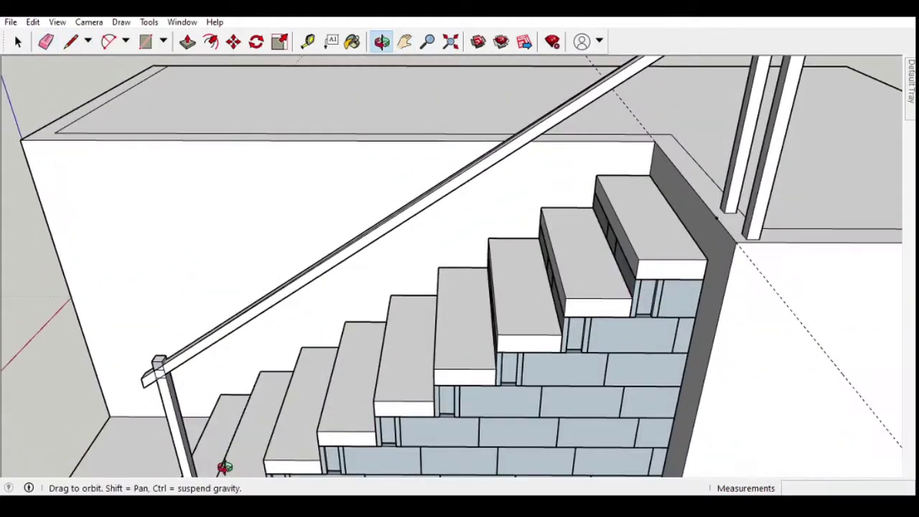
Orbit to a low side view of the stair's front right corner for the post
{"action": "scroll", "coordinate": [222, 467], "scroll_direction": "up", "scroll_amount": 3}
{"action": "key", "text": "p"}
{"action": "scroll", "coordinate": [393, 400], "scroll_direction": "up", "scroll_amount": 2}
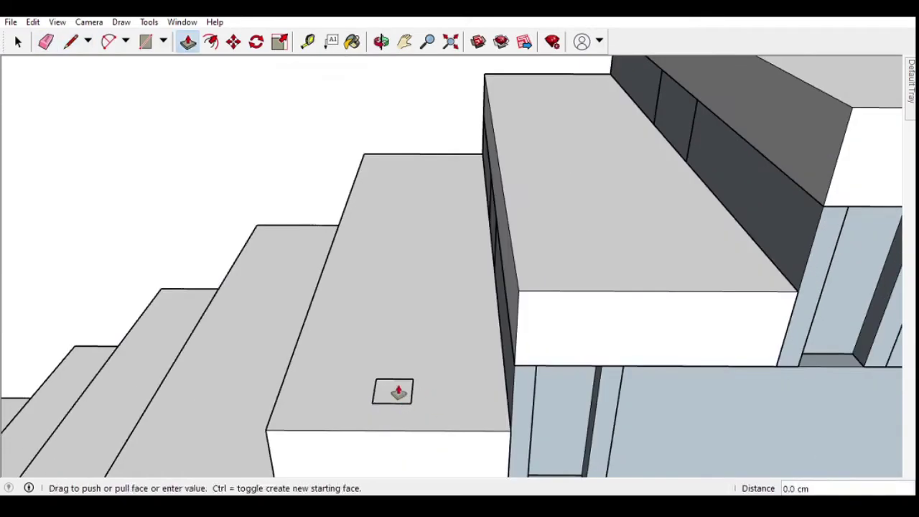
{"action": "mouse_move", "coordinate": [396, 390]}
{"action": "middle_mouse_down"}
{"action": "mouse_move", "coordinate": [538, 319]}
{"action": "mouse_move", "coordinate": [521, 271]}
{"action": "mouse_move", "coordinate": [280, 287]}
{"action": "middle_mouse_up"}
{"action": "key", "text": "l"}
{"action": "scroll", "coordinate": [277, 290], "scroll_direction": "up", "scroll_amount": 2}
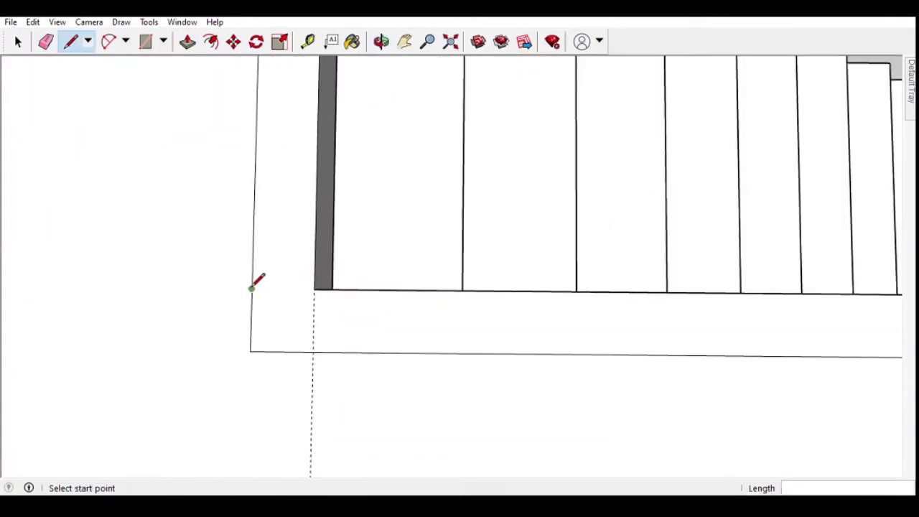
{"action": "key", "text": "p"}
{"action": "scroll", "coordinate": [272, 289], "scroll_direction": "down", "scroll_amount": 3}
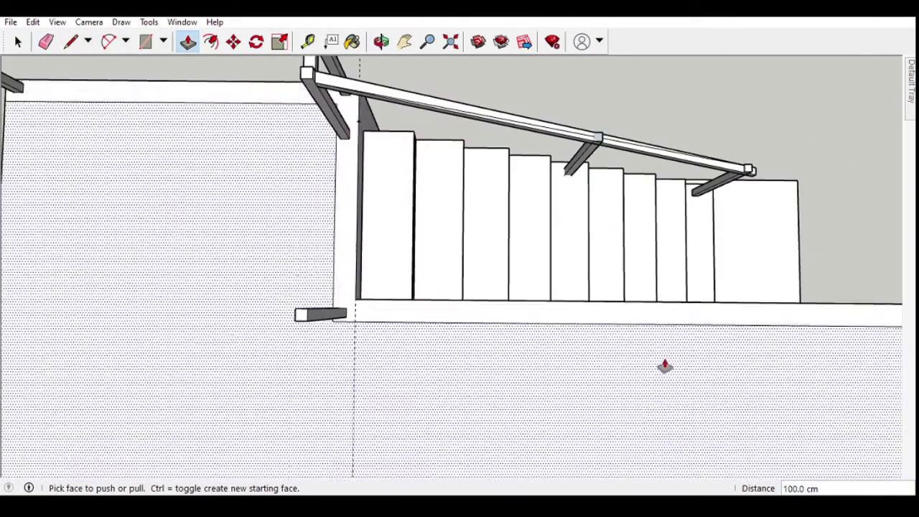
{"action": "middle_click_drag", "start_coordinate": [663, 366], "coordinate": [441, 351], "text": "shift"}
{"action": "scroll", "coordinate": [585, 349], "scroll_direction": "up", "scroll_amount": 2}
{"action": "scroll", "coordinate": [681, 254], "scroll_direction": "up", "scroll_amount": 2}
{"action": "key", "text": "l"}
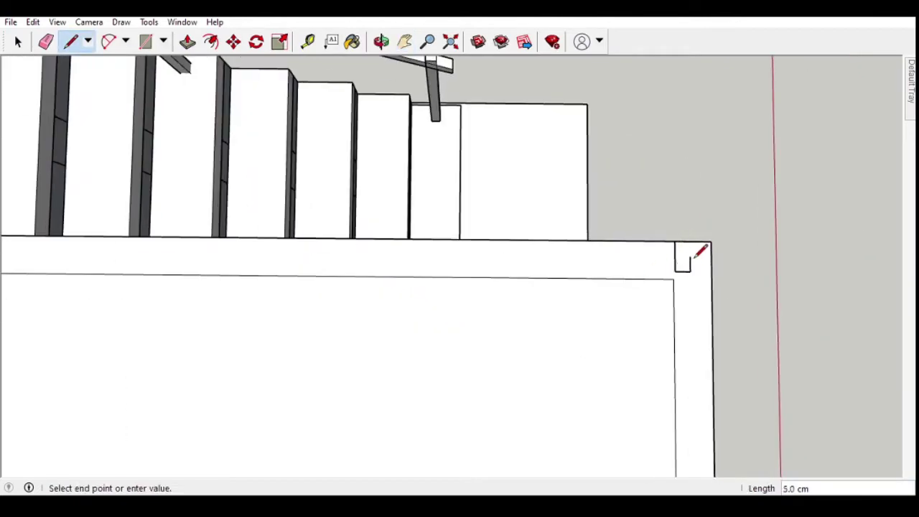
Extrude the mid-stair post up to the handrail and review the whole stair block
{"action": "middle_click_drag", "start_coordinate": [682, 227], "coordinate": [339, 282]}
{"action": "mouse_move", "coordinate": [332, 366]}
{"action": "middle_mouse_down"}
{"action": "mouse_move", "coordinate": [421, 179]}
{"action": "mouse_move", "coordinate": [391, 144]}
{"action": "middle_mouse_up"}
{"action": "key", "text": "p"}
{"action": "scroll", "coordinate": [402, 194], "scroll_direction": "down", "scroll_amount": 3}
{"action": "mouse_move", "coordinate": [417, 221]}
{"action": "middle_mouse_down"}
{"action": "mouse_move", "coordinate": [308, 266]}
{"action": "mouse_move", "coordinate": [314, 328]}
{"action": "mouse_move", "coordinate": [519, 124]}
{"action": "middle_mouse_up"}
{"action": "key", "text": "e"}
{"action": "scroll", "coordinate": [657, 232], "scroll_direction": "down", "scroll_amount": 2}
{"action": "key", "text": "p"}
{"action": "middle_click_drag", "start_coordinate": [656, 232], "coordinate": [434, 297]}
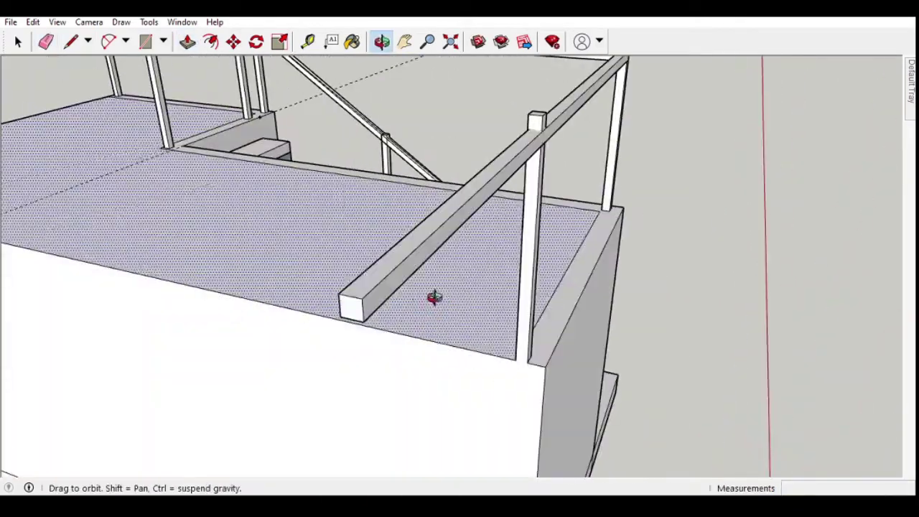
{"action": "scroll", "coordinate": [534, 237], "scroll_direction": "down", "scroll_amount": 5}
{"action": "mouse_move", "coordinate": [534, 237]}
{"action": "middle_mouse_down"}
{"action": "mouse_move", "coordinate": [323, 342]}
{"action": "mouse_move", "coordinate": [581, 206]}
{"action": "mouse_move", "coordinate": [632, 343]}
{"action": "middle_mouse_up"}
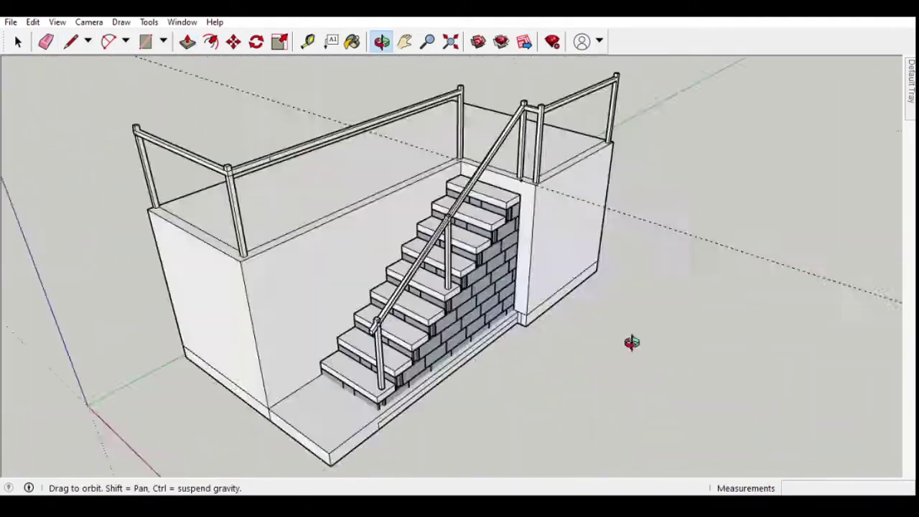
Activate the Paint Bucket tool with the B shortcut
{"action": "key", "text": "b"}
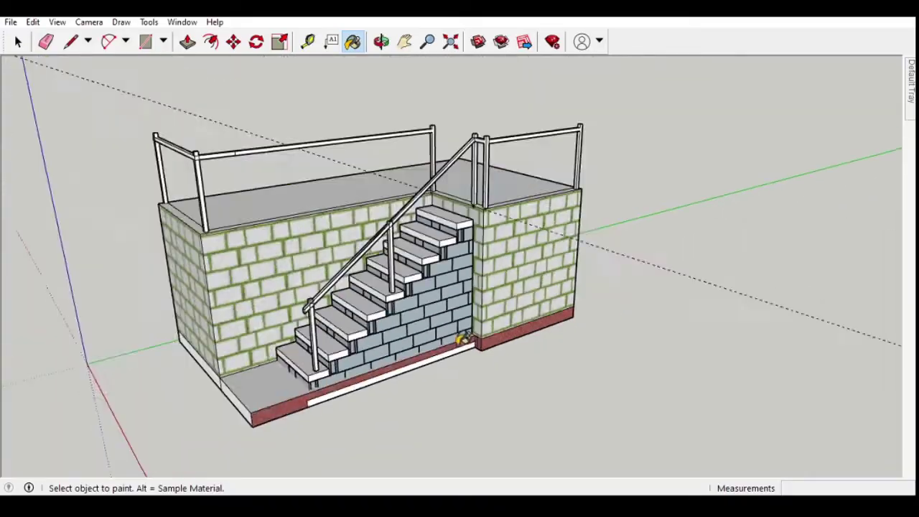